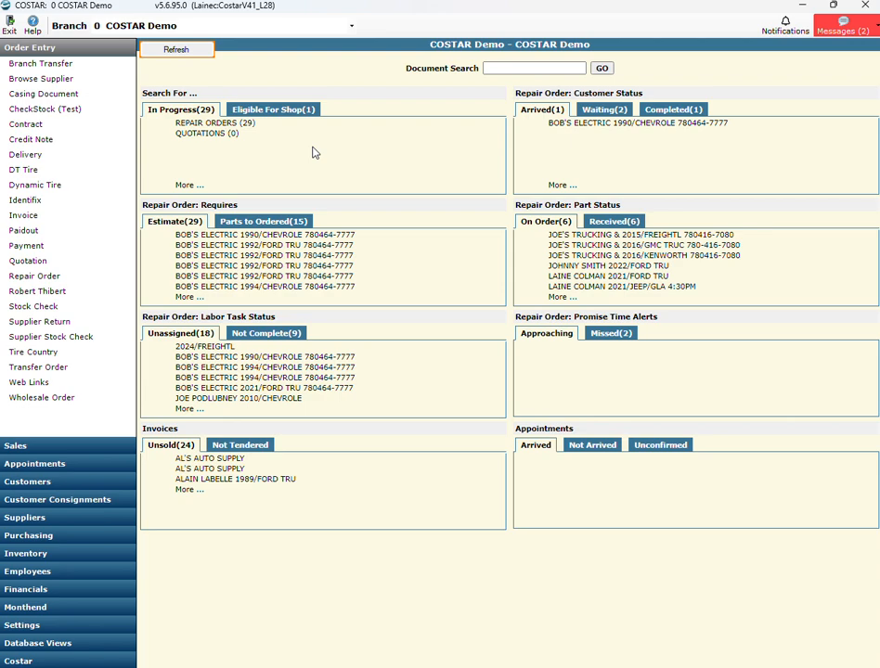
- Find the supplier with account napa in Supplier Maintenance and open its record
{"action": "left_click", "coordinate": [67, 519]}
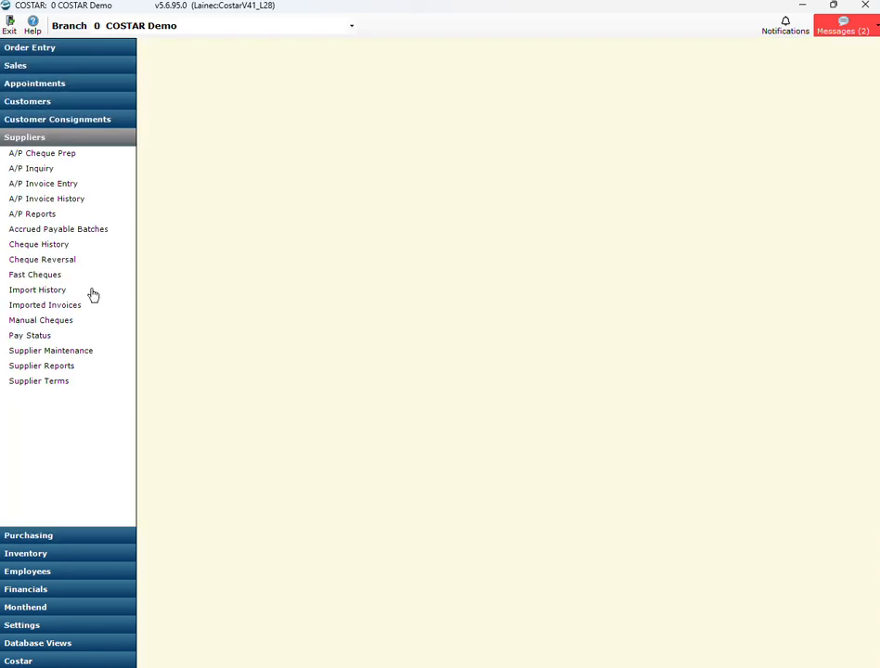
{"action": "left_click", "coordinate": [97, 352]}
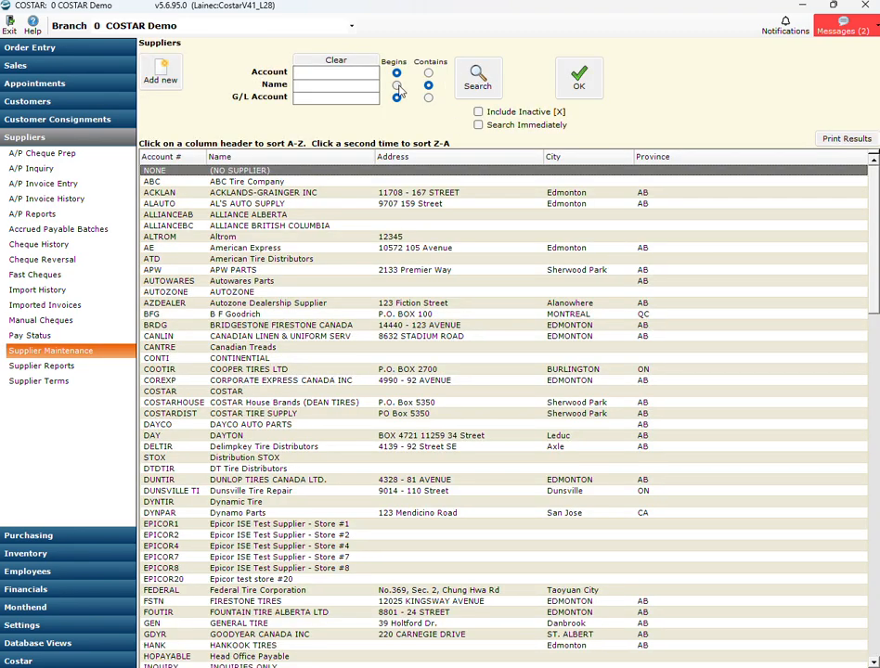
{"action": "left_click", "coordinate": [326, 73]}
{"action": "type", "text": "n"}
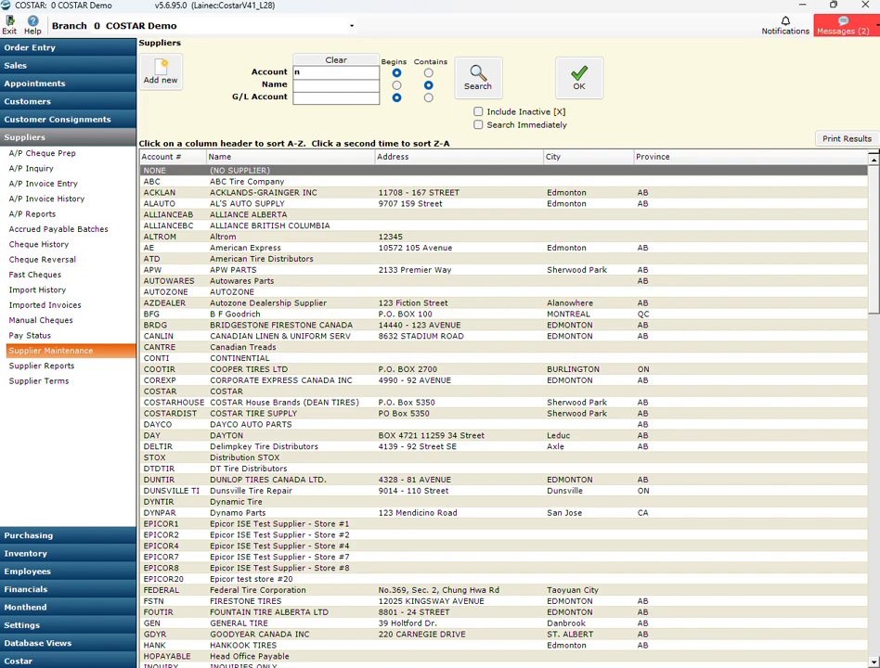
{"action": "type", "text": "apa"}
{"action": "key", "text": "Return"}
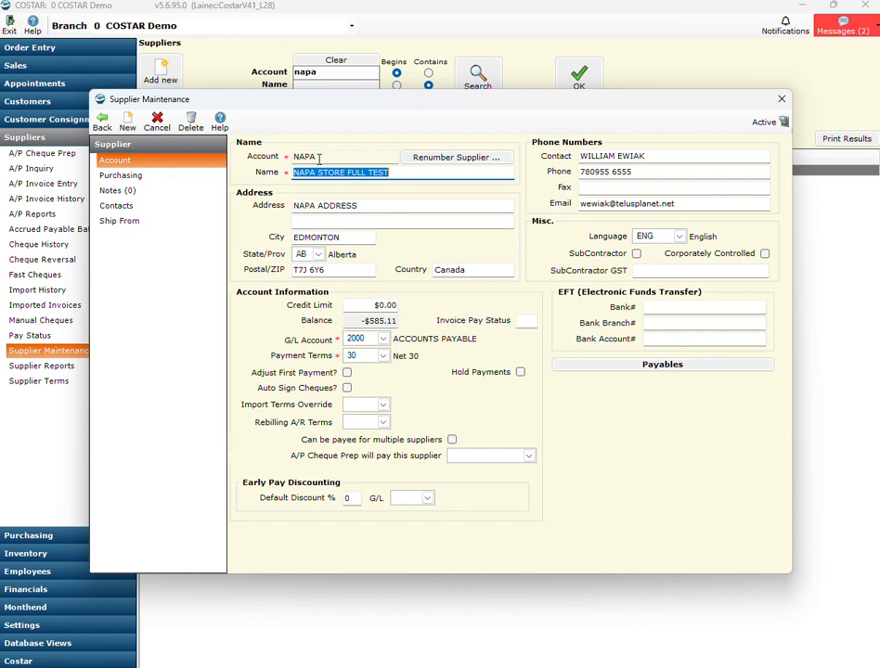
- Show the NAPA supplier's purchasing settings and review the available supplier connection types, keeping NAPA selected
{"action": "left_click", "coordinate": [167, 178]}
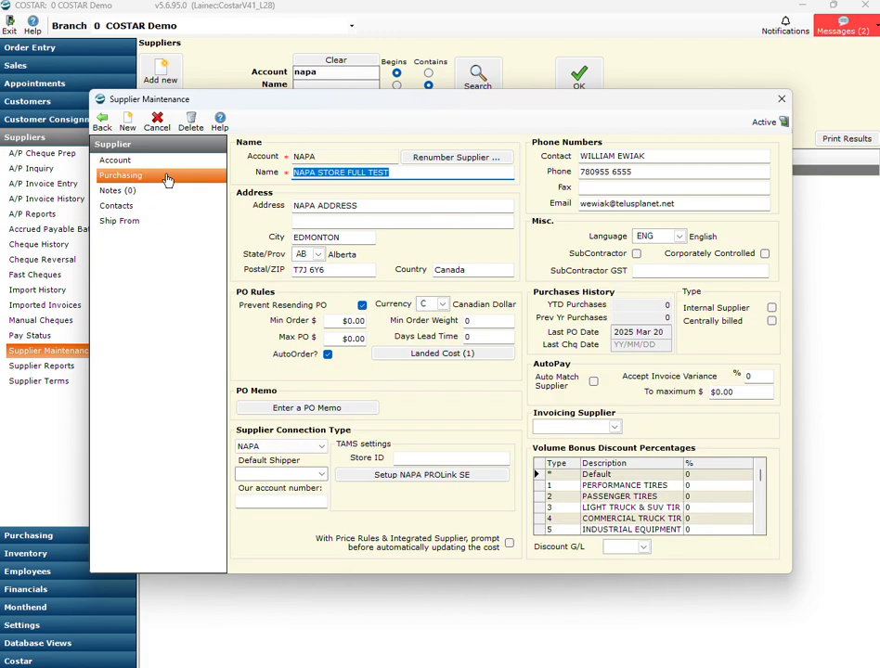
{"action": "left_click", "coordinate": [319, 449]}
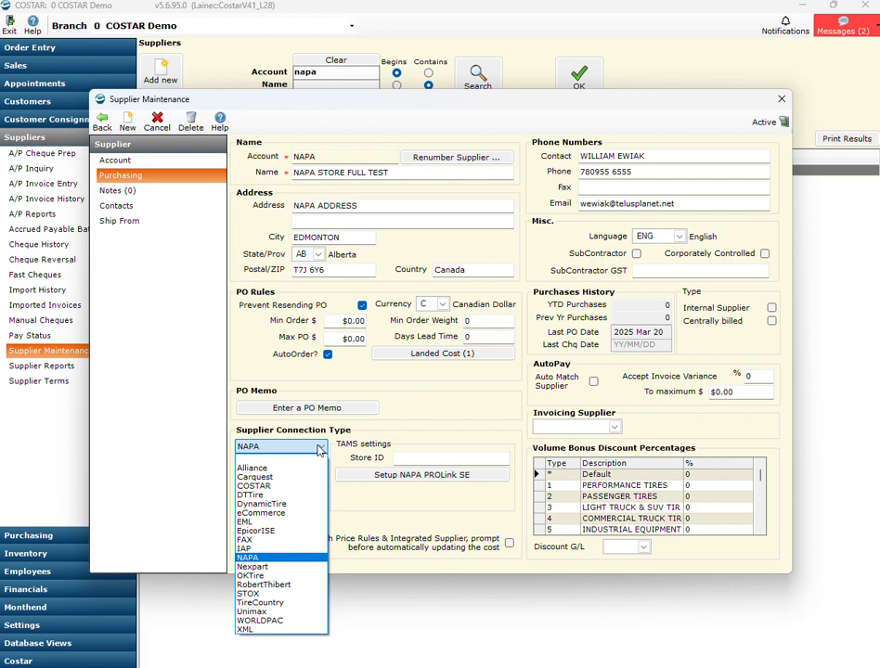
{"action": "left_click", "coordinate": [319, 449]}
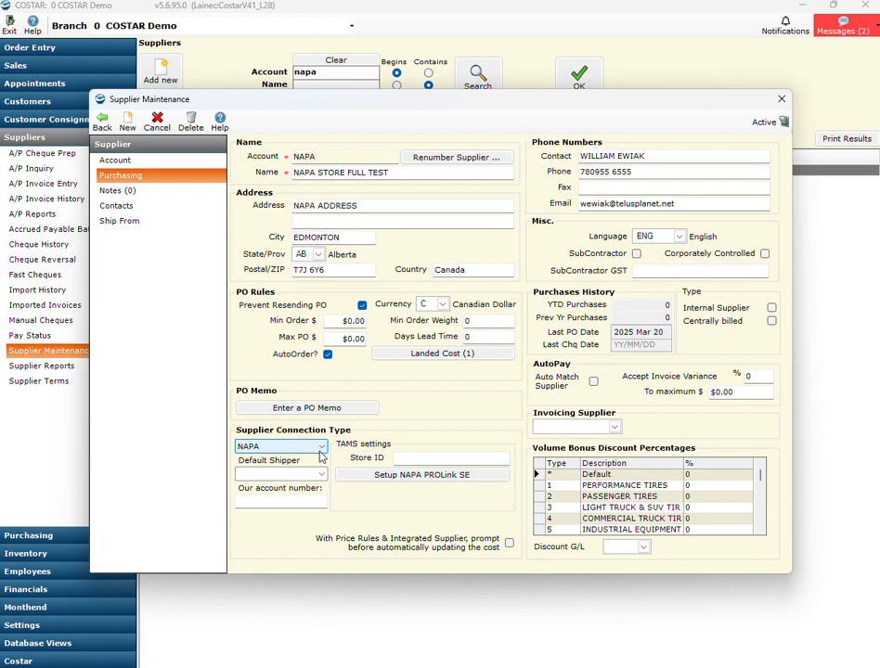
- Review the user, store and branch settings in the NAPA PROLink SE setup, then close it and the supplier record
{"action": "left_click", "coordinate": [360, 480]}
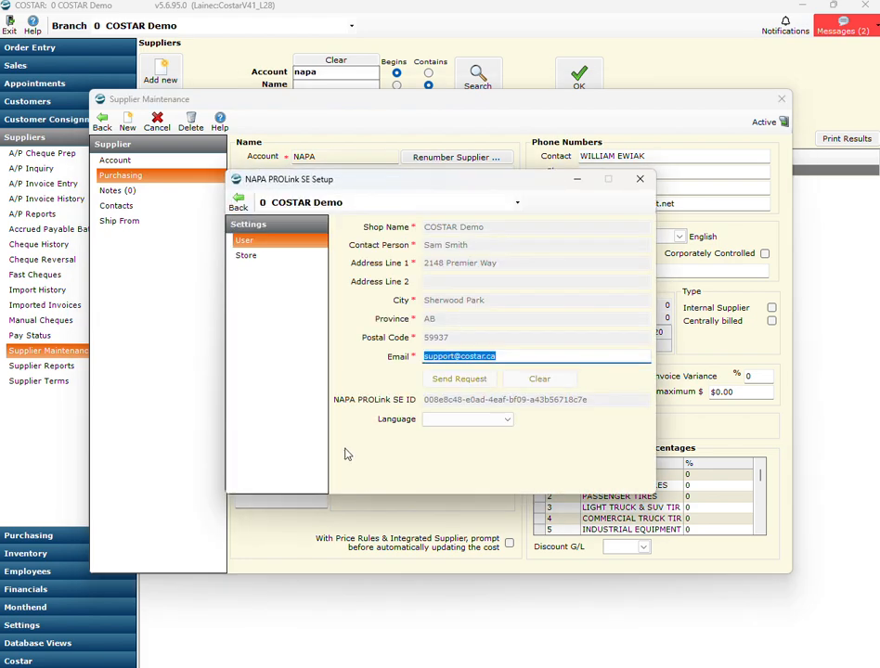
{"action": "left_click", "coordinate": [283, 257]}
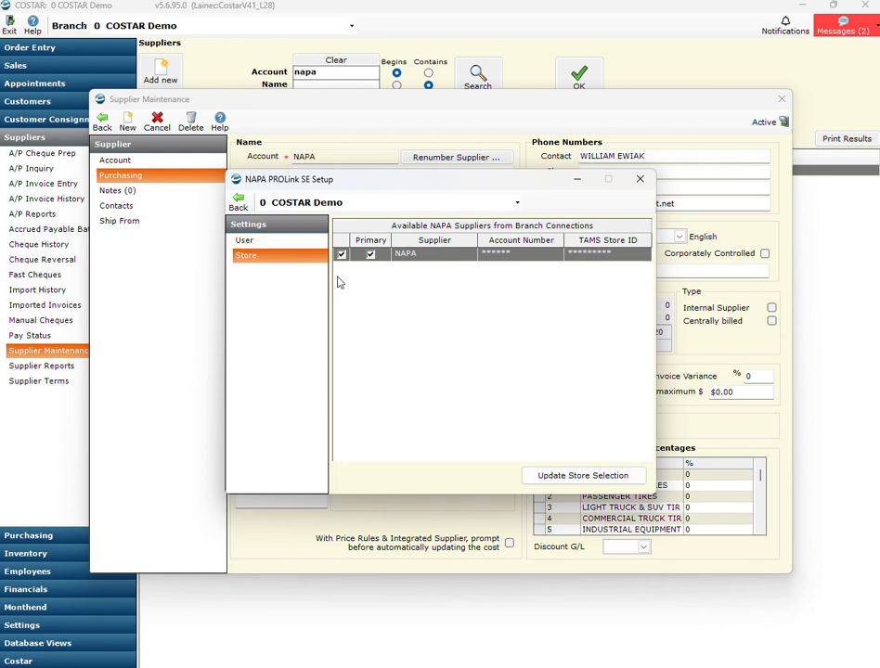
{"action": "left_click", "coordinate": [316, 202]}
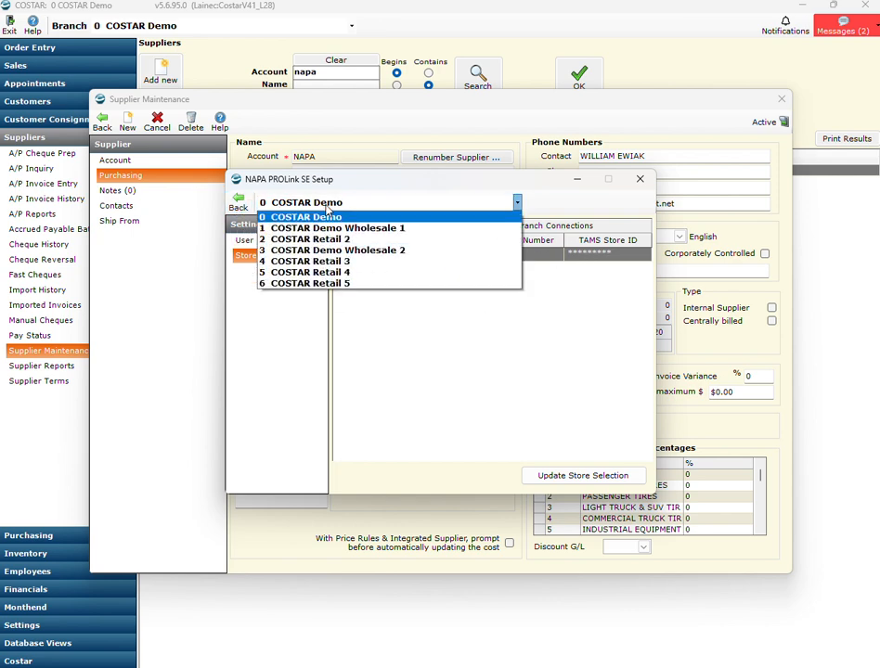
{"action": "left_click", "coordinate": [327, 211]}
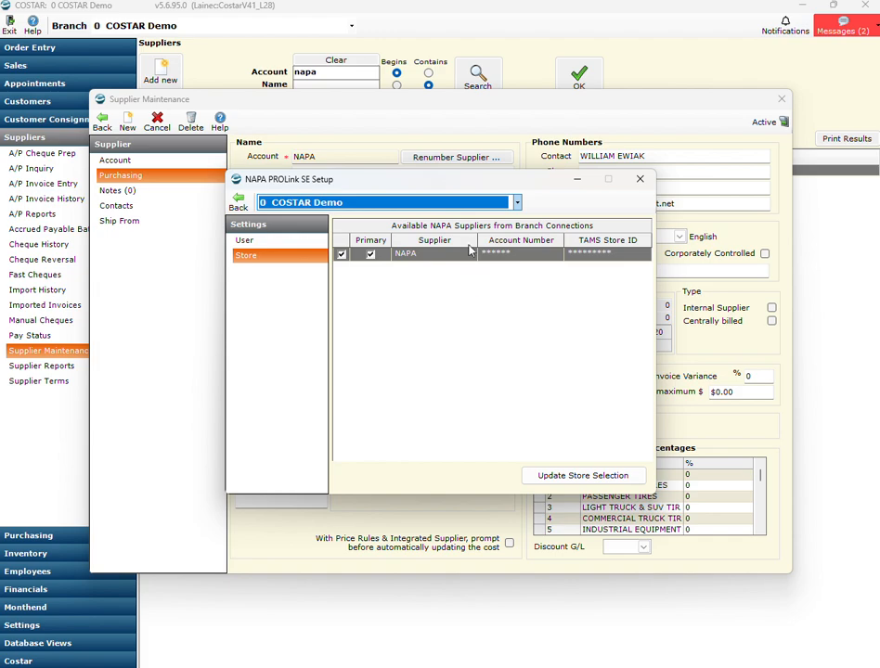
{"action": "left_click", "coordinate": [239, 201]}
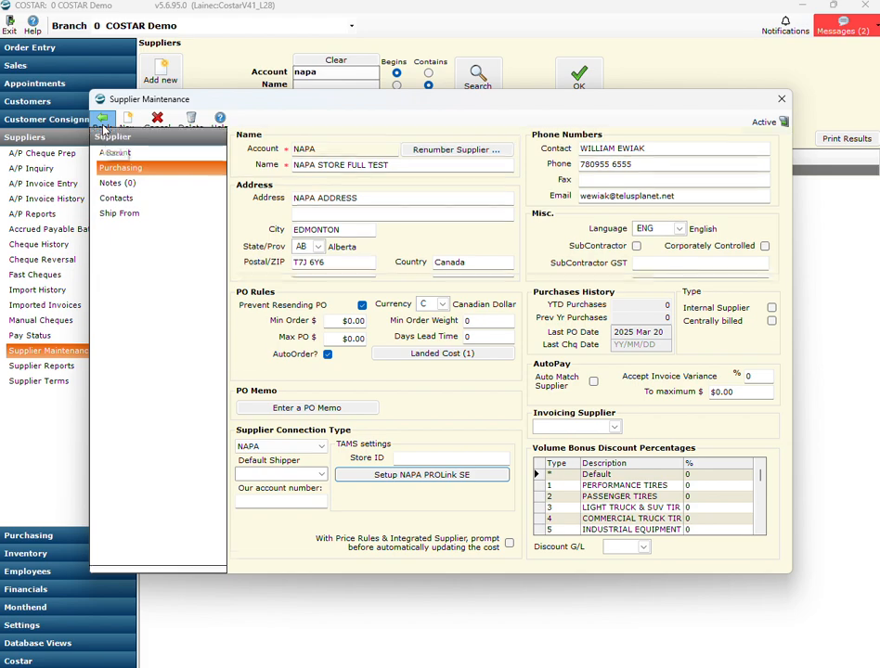
{"action": "left_click", "coordinate": [102, 121]}
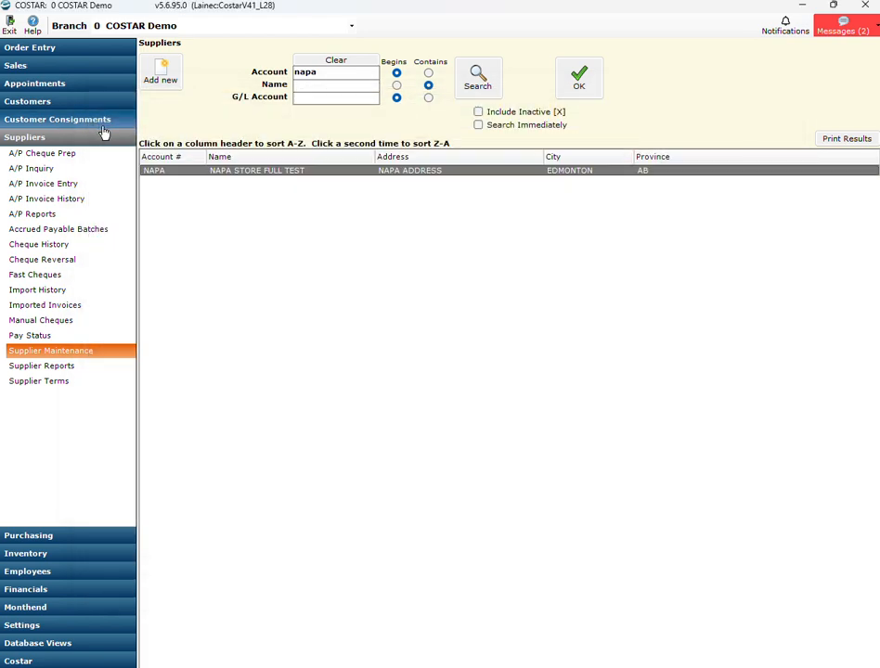
- Review the AllData authorization and integration URLs on the Integration2 page of the Order Entry Options, then close the options
{"action": "left_click", "coordinate": [84, 626]}
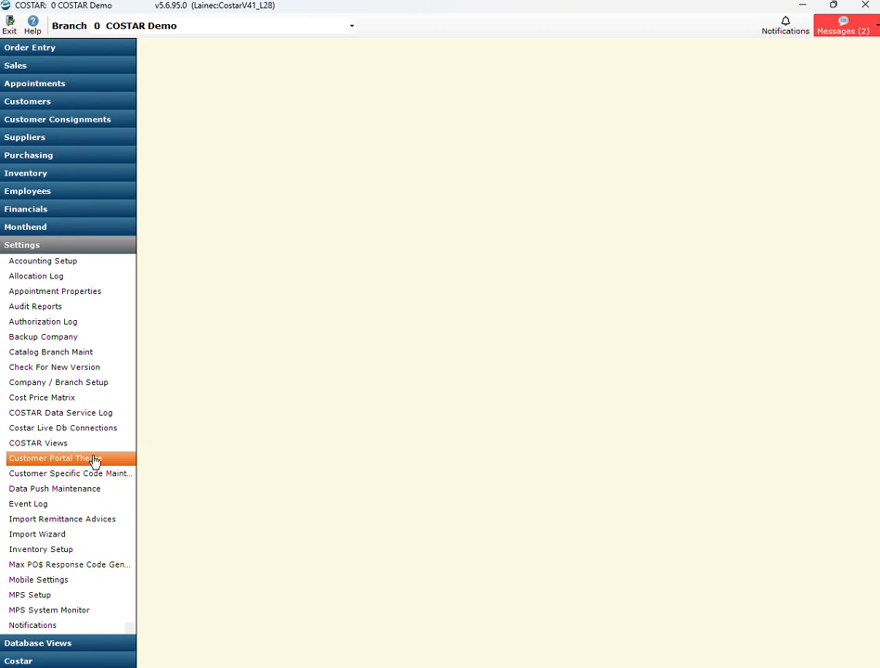
{"action": "scroll", "coordinate": [92, 457], "scroll_direction": "down", "scroll_amount": 1}
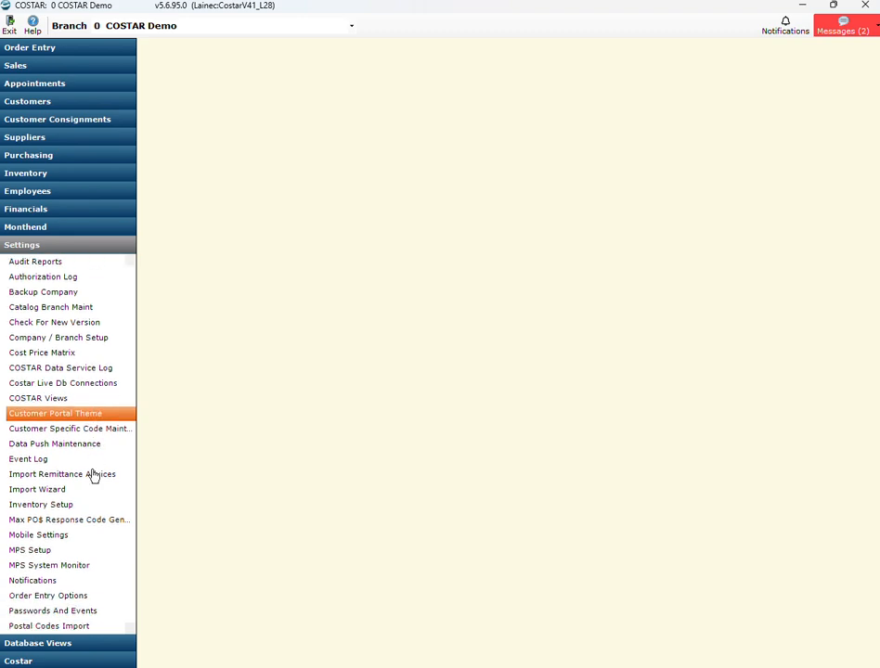
{"action": "left_click", "coordinate": [81, 595]}
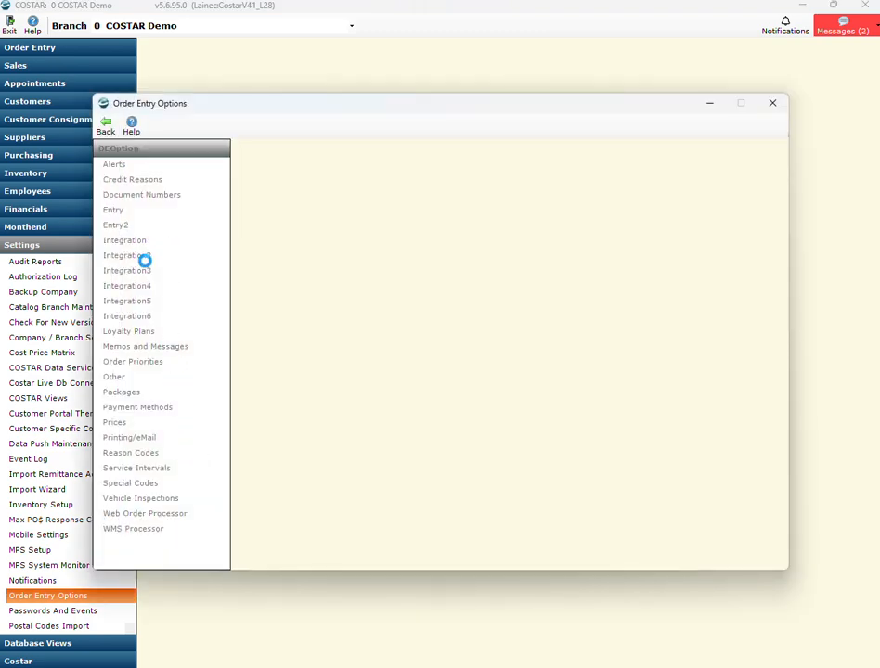
{"action": "left_click", "coordinate": [144, 258]}
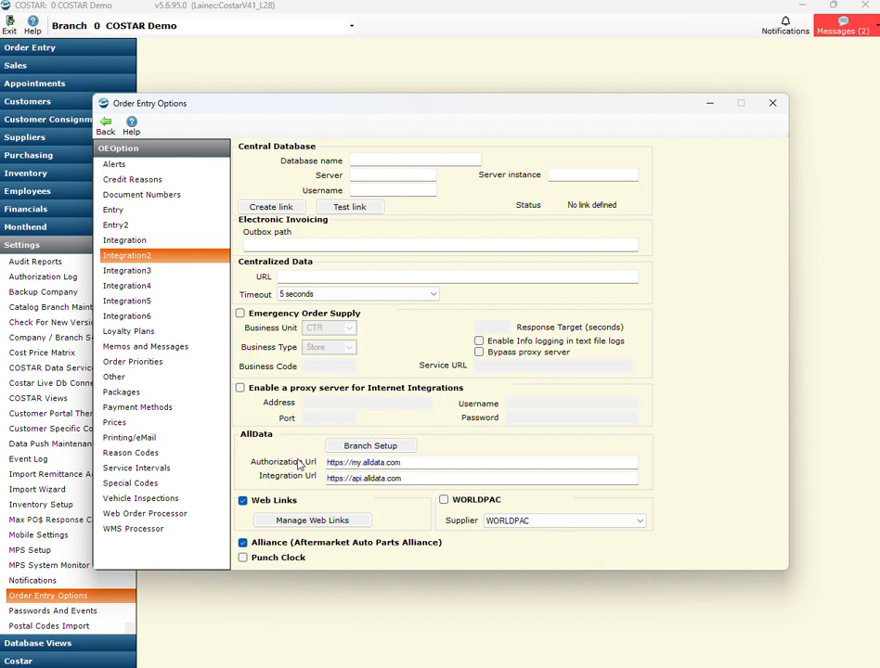
{"action": "left_click", "coordinate": [404, 464]}
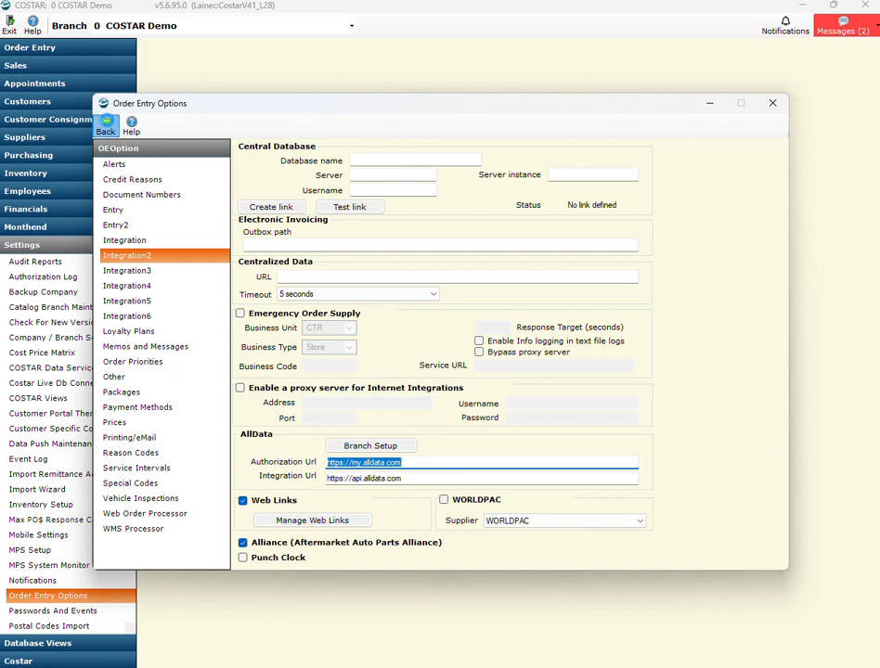
{"action": "left_click", "coordinate": [107, 127]}
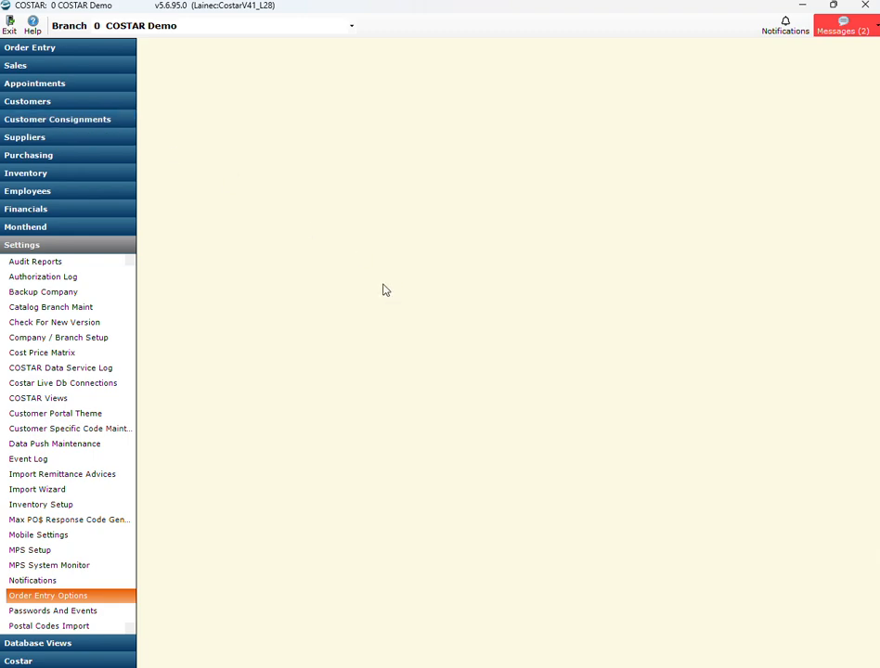
- Create a new repair order from Order Entry
{"action": "left_click", "coordinate": [63, 48]}
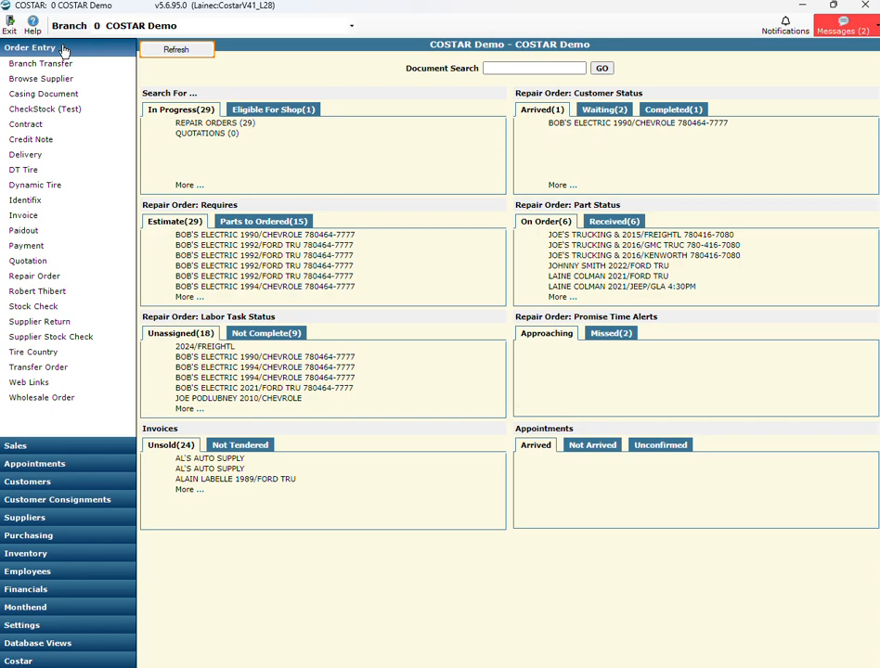
{"action": "left_click", "coordinate": [95, 282]}
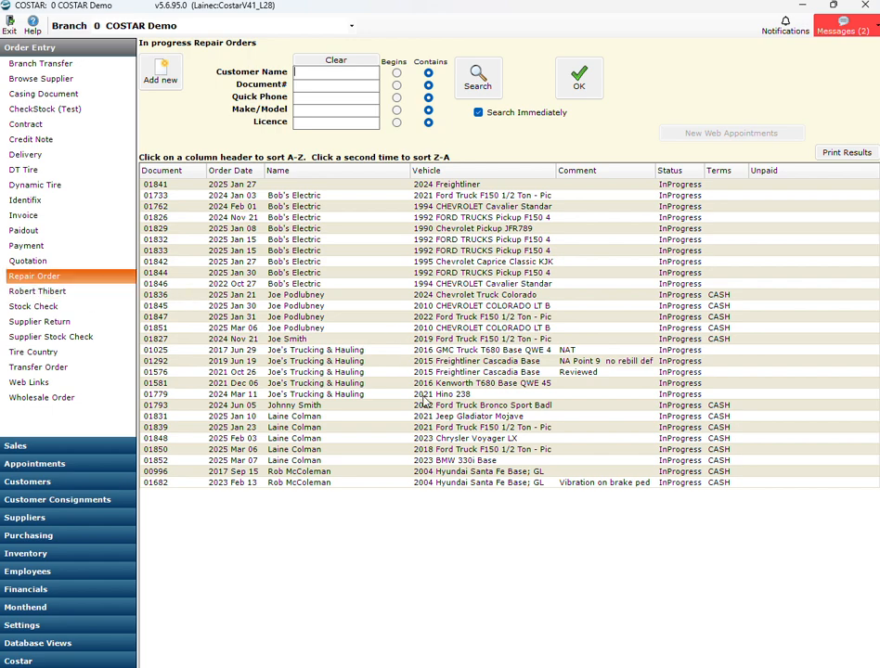
{"action": "left_click", "coordinate": [168, 70]}
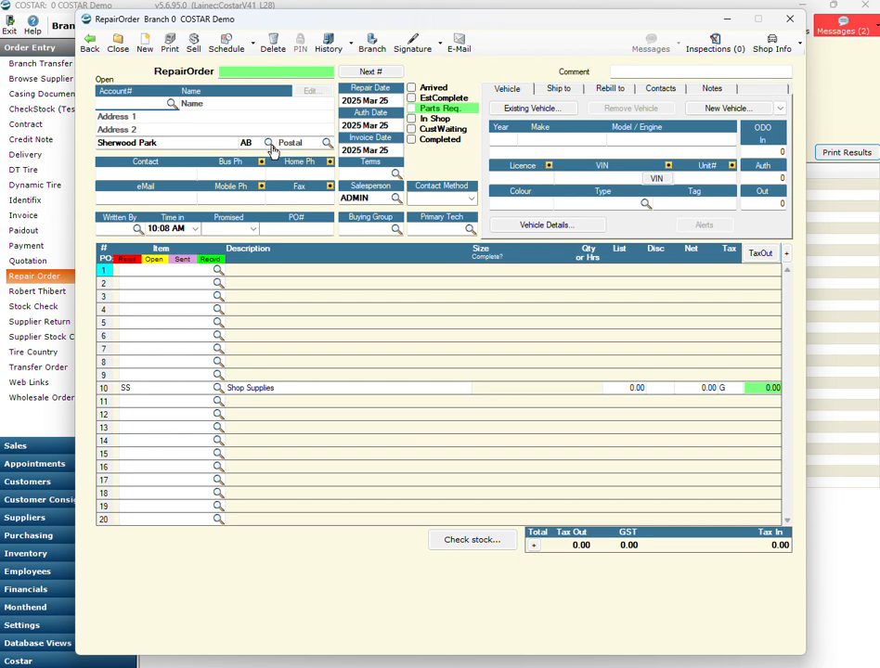
- View the NAPA PROLink SE parts lookup from the repair order's second line and cancel out of it
{"action": "left_click", "coordinate": [219, 284]}
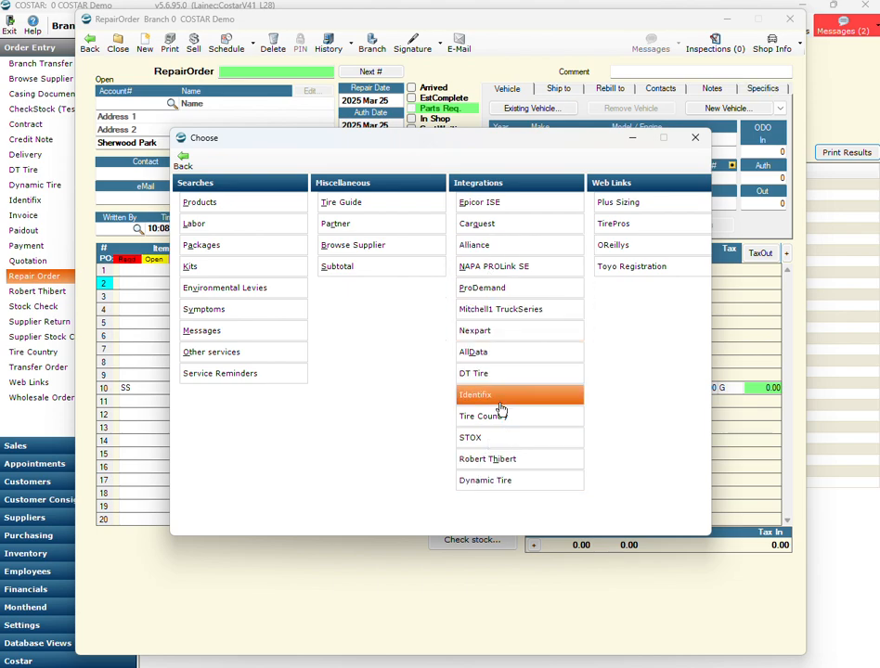
{"action": "left_click", "coordinate": [506, 269]}
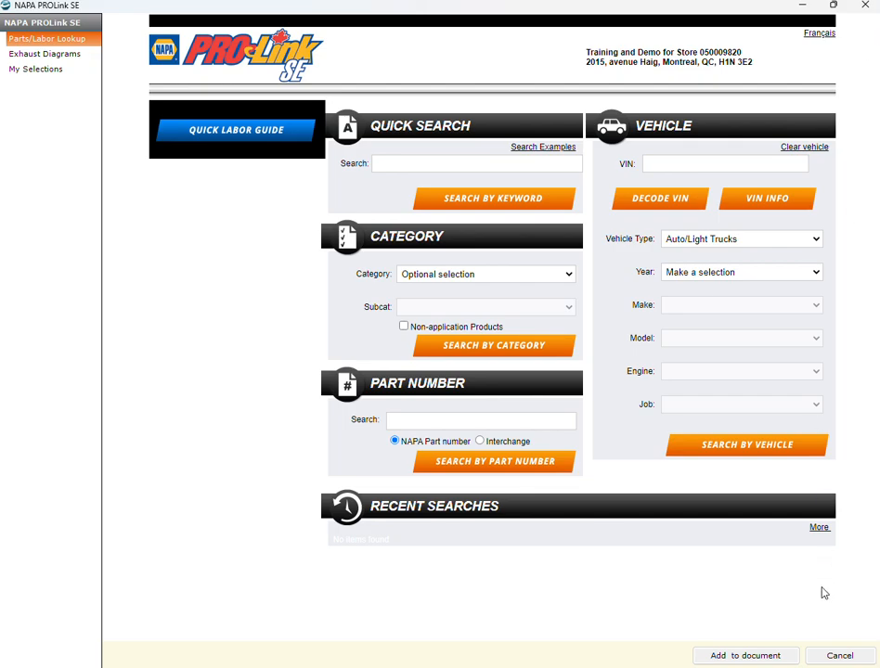
{"action": "left_click", "coordinate": [834, 656]}
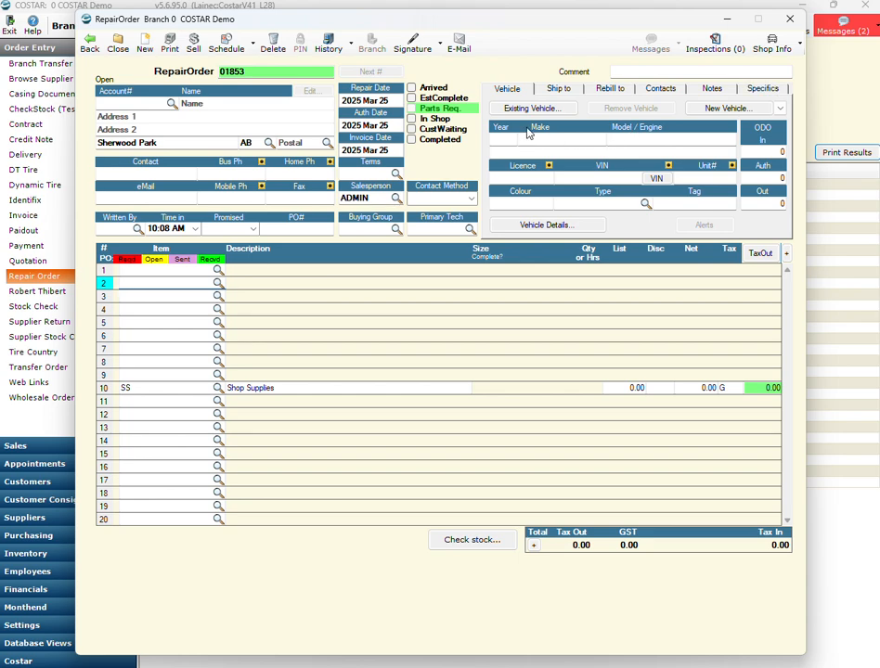
- Add a new vehicle to the repair order: 2023 Ford Mustang GT with the 5.0 L 307 CID V8 DOHC 32 Valve engine
{"action": "left_click", "coordinate": [720, 108]}
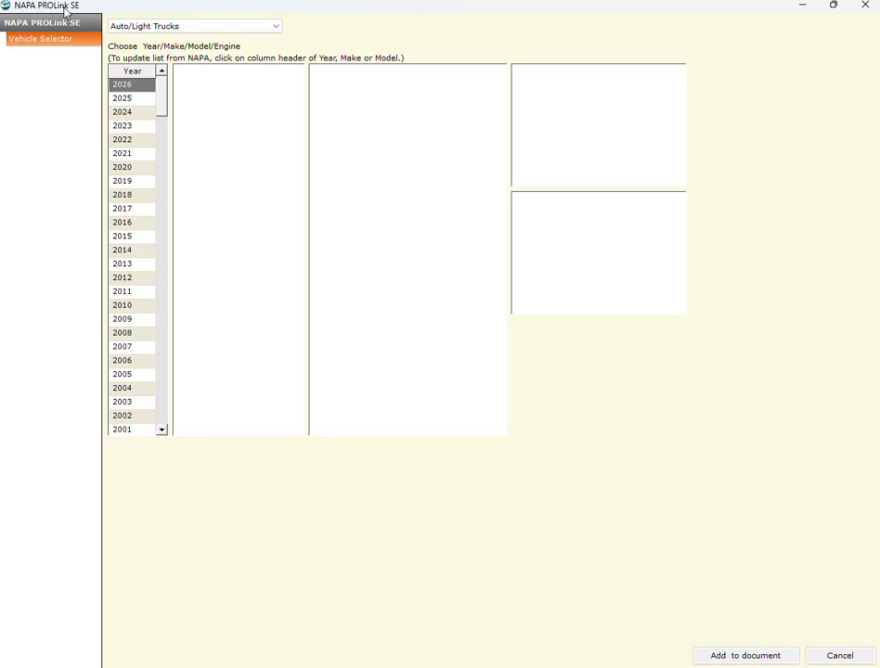
{"action": "left_click", "coordinate": [126, 126]}
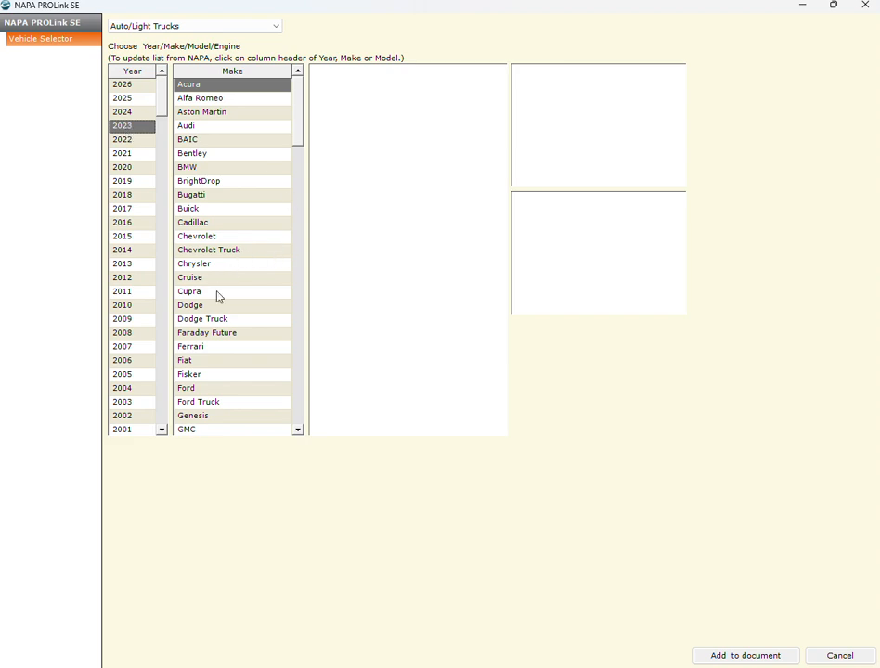
{"action": "left_click", "coordinate": [215, 390]}
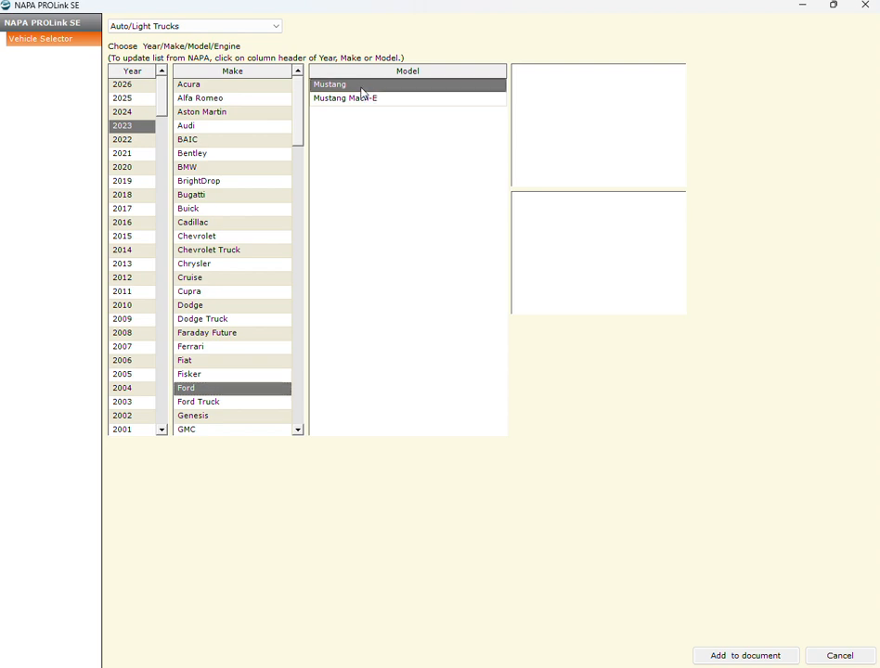
{"action": "left_click", "coordinate": [363, 89]}
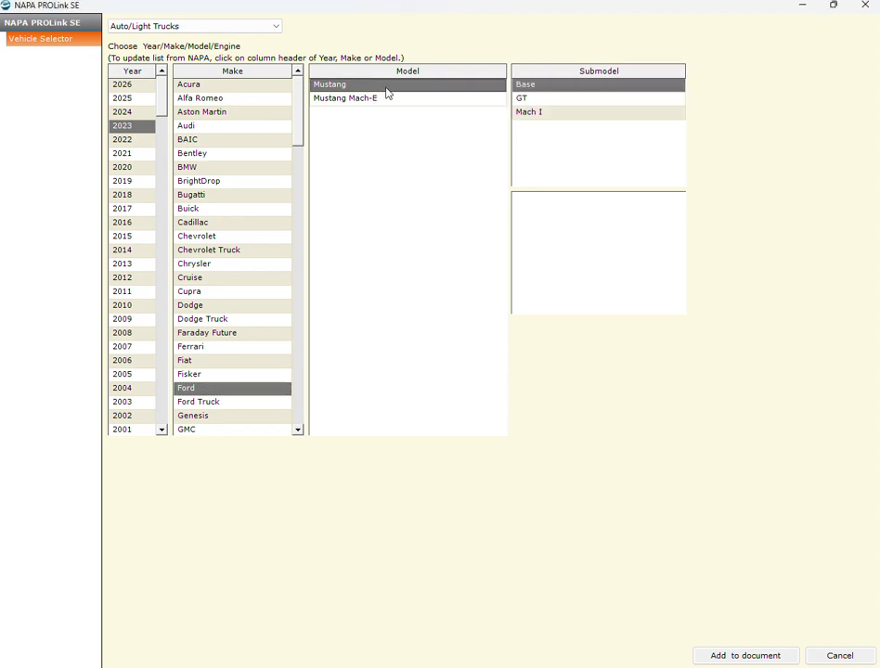
{"action": "left_click", "coordinate": [547, 99]}
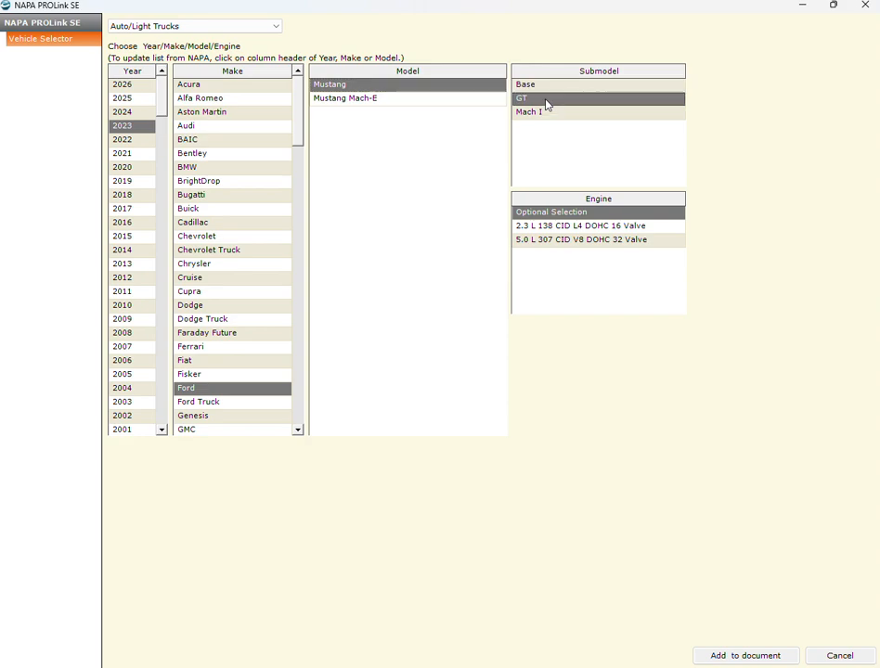
{"action": "left_click", "coordinate": [567, 239]}
{"action": "left_click", "coordinate": [732, 655]}
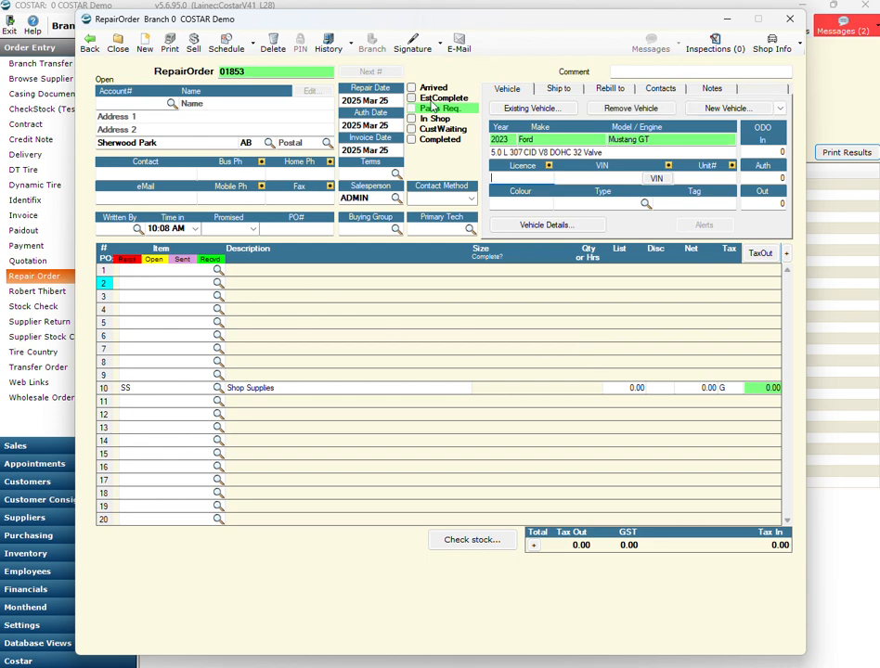
- Open NAPA PROLink SE from the repair order's first line and search by keyword for battery
{"action": "left_click", "coordinate": [218, 269]}
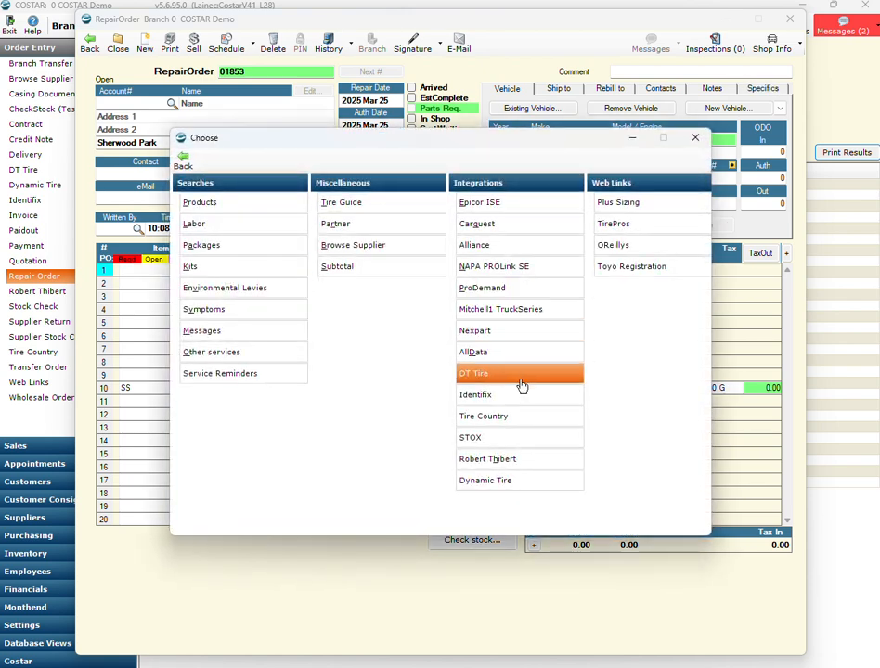
{"action": "left_click", "coordinate": [517, 267]}
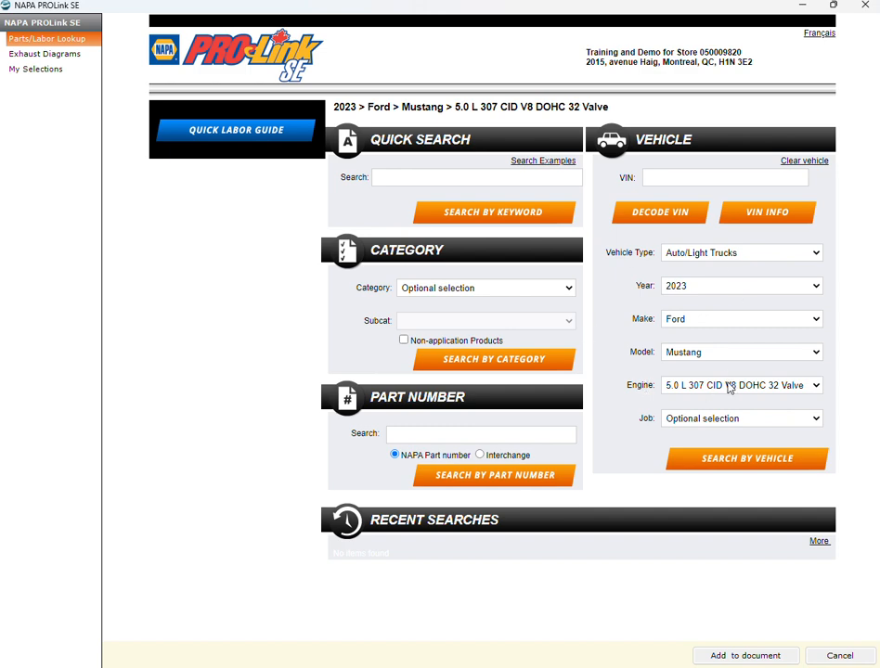
{"action": "left_click", "coordinate": [470, 178]}
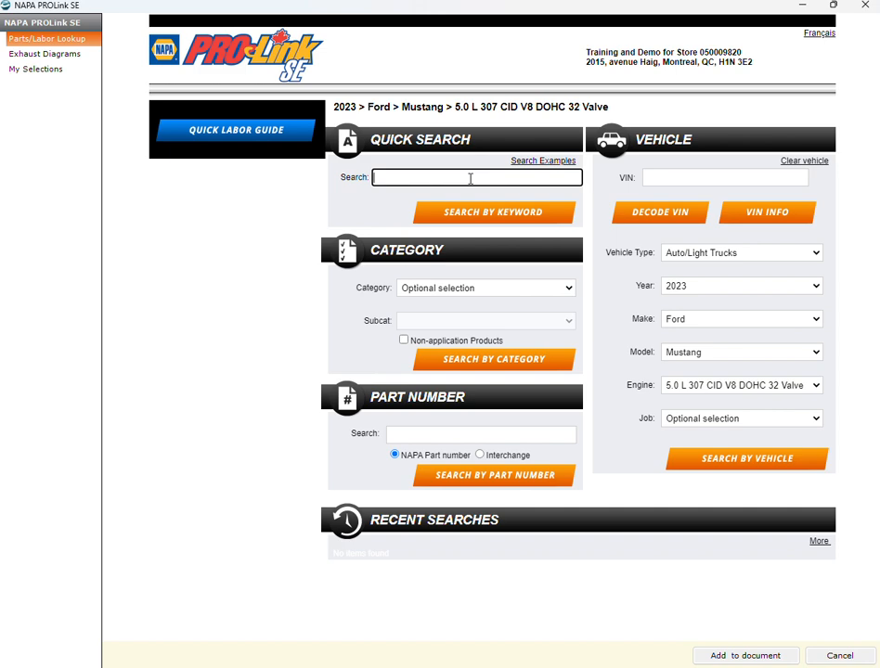
{"action": "type", "text": "battery"}
{"action": "key", "text": "Return"}
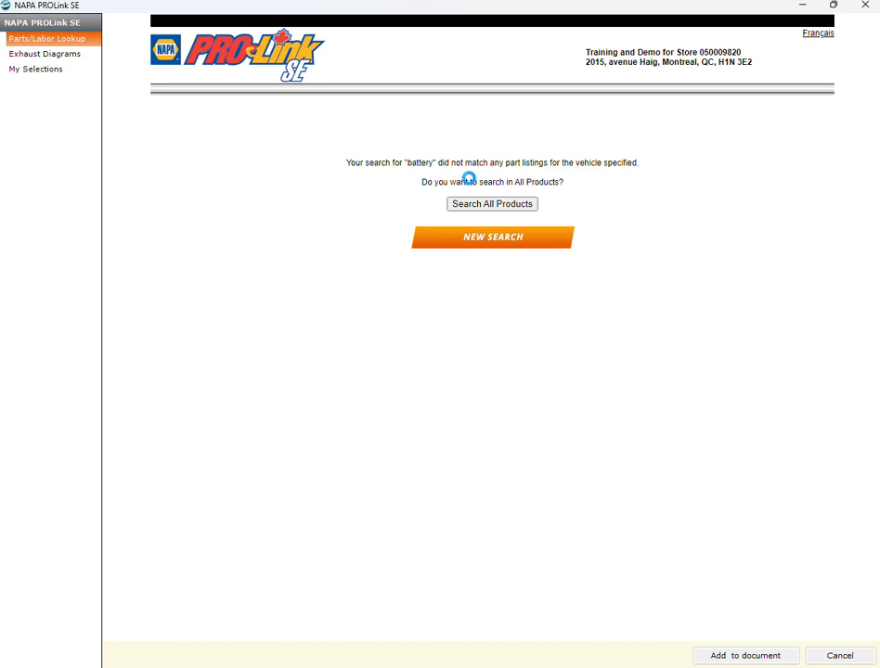
- Start a new parts search for the 2023 Ford Mustang with the keyword brakes
{"action": "left_click", "coordinate": [495, 238]}
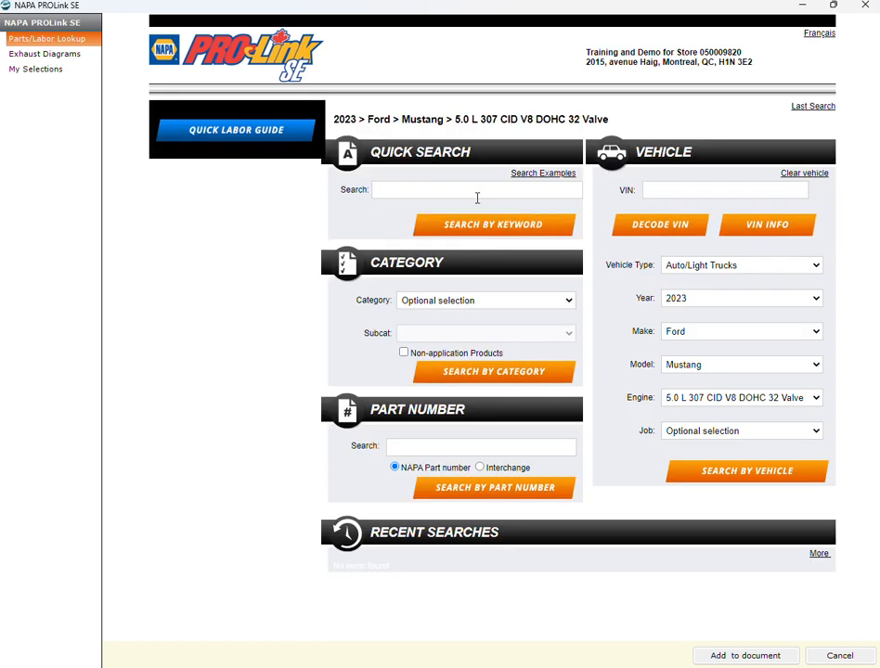
{"action": "left_click", "coordinate": [471, 189]}
{"action": "type", "text": "bra"}
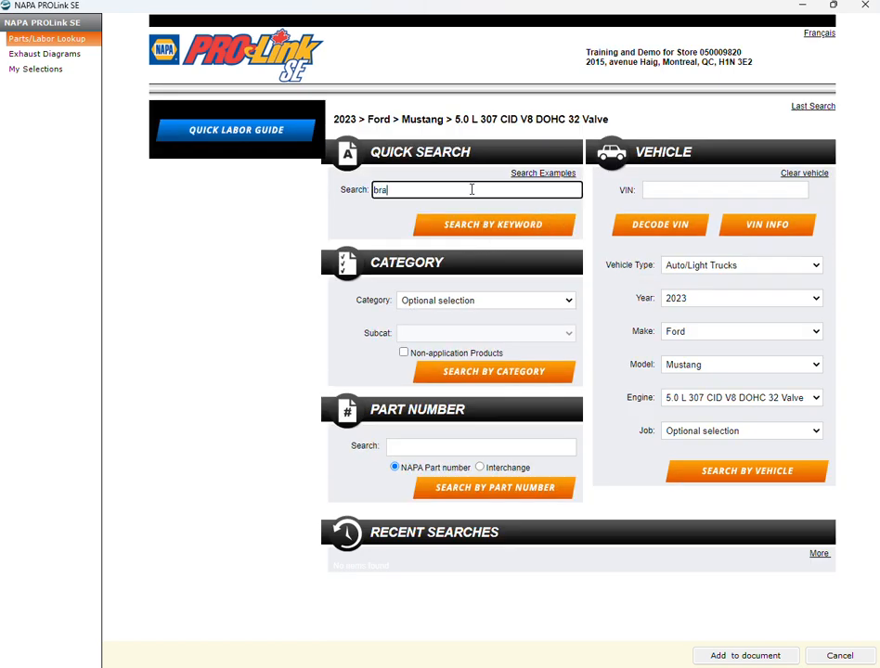
{"action": "type", "text": "kes"}
{"action": "key", "text": "Return"}
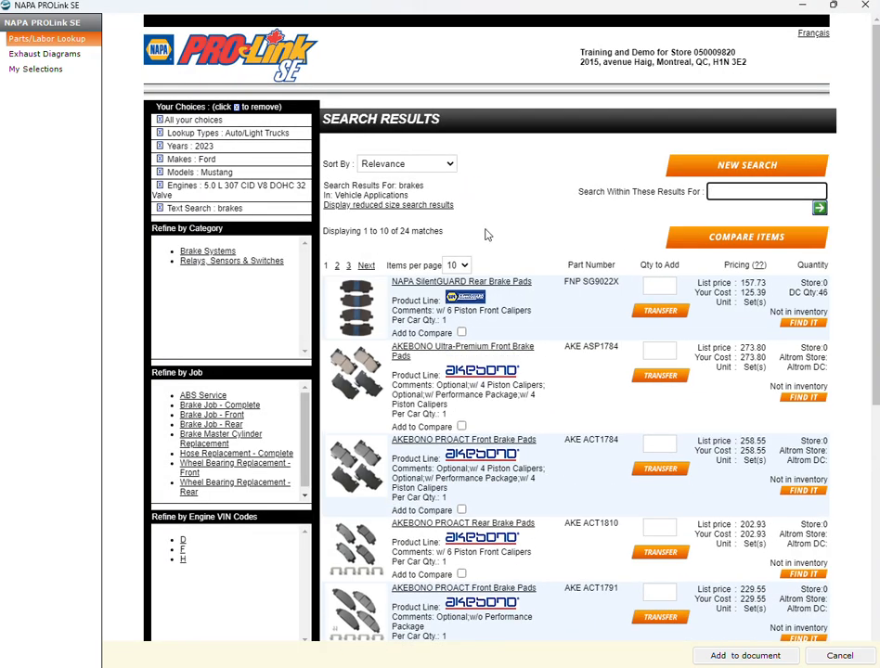
{"action": "scroll", "coordinate": [530, 419], "scroll_direction": "down", "scroll_amount": 1}
{"action": "scroll", "coordinate": [532, 418], "scroll_direction": "down", "scroll_amount": 3}
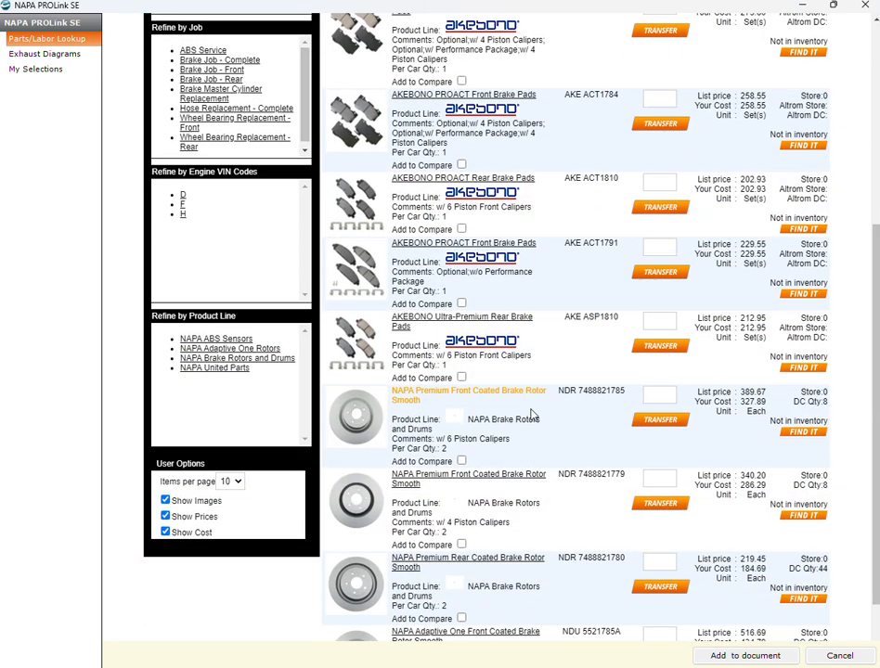
{"action": "left_click", "coordinate": [651, 478]}
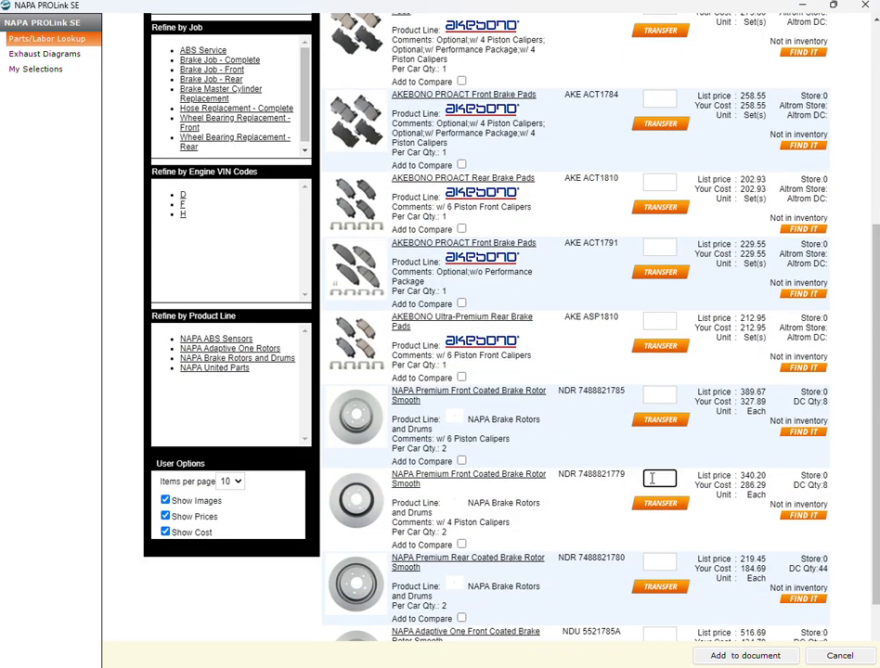
{"action": "type", "text": "2"}
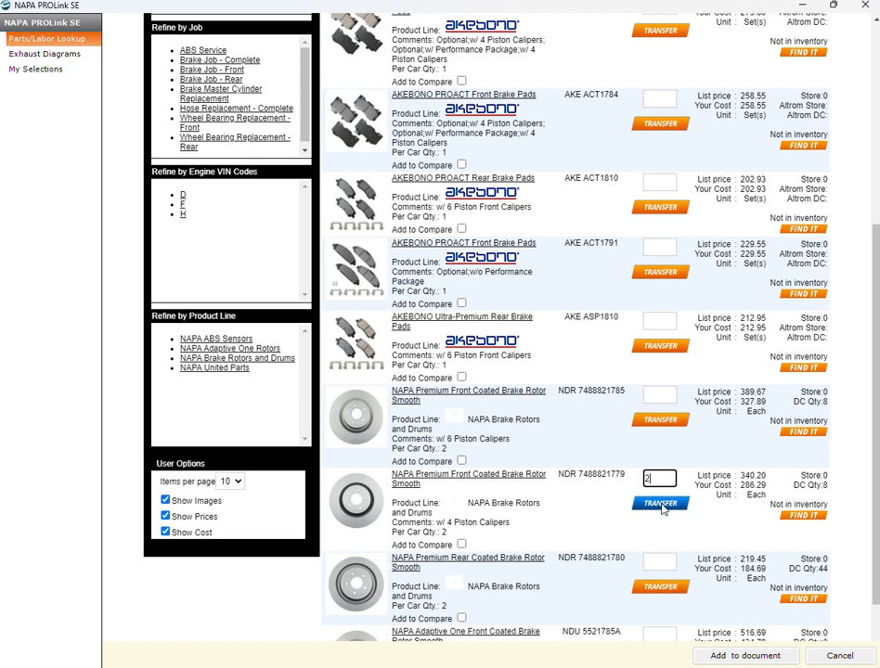
{"action": "left_click", "coordinate": [661, 505]}
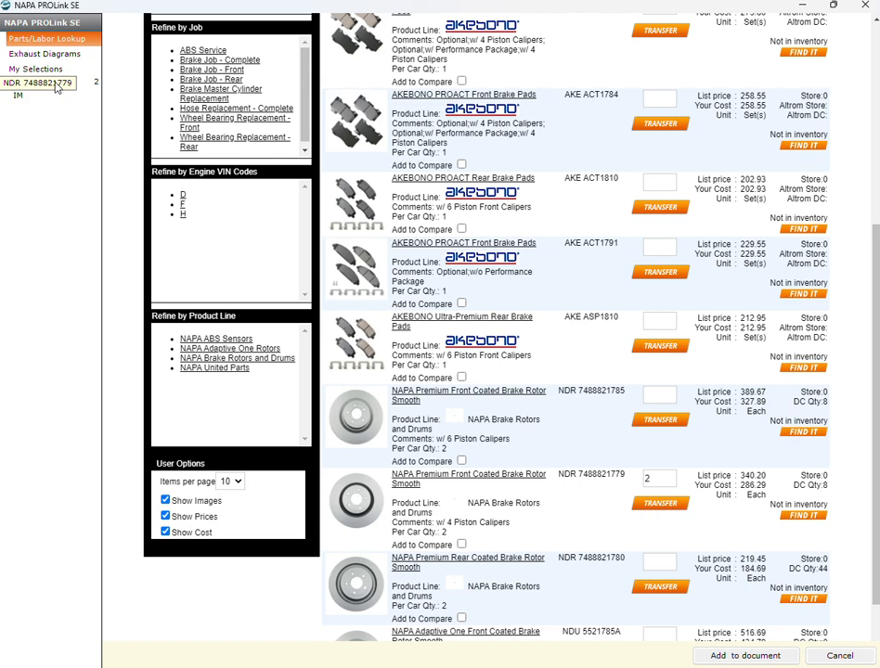
- Start another new parts search for the same vehicle with the keyword belts
{"action": "scroll", "coordinate": [427, 163], "scroll_direction": "up", "scroll_amount": 4}
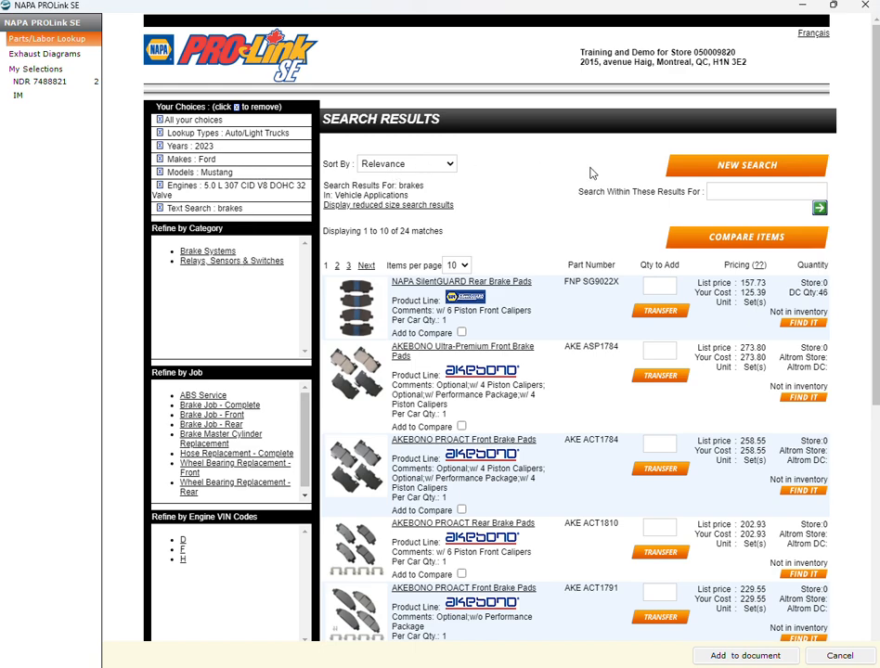
{"action": "left_click", "coordinate": [763, 170]}
{"action": "left_click", "coordinate": [447, 190]}
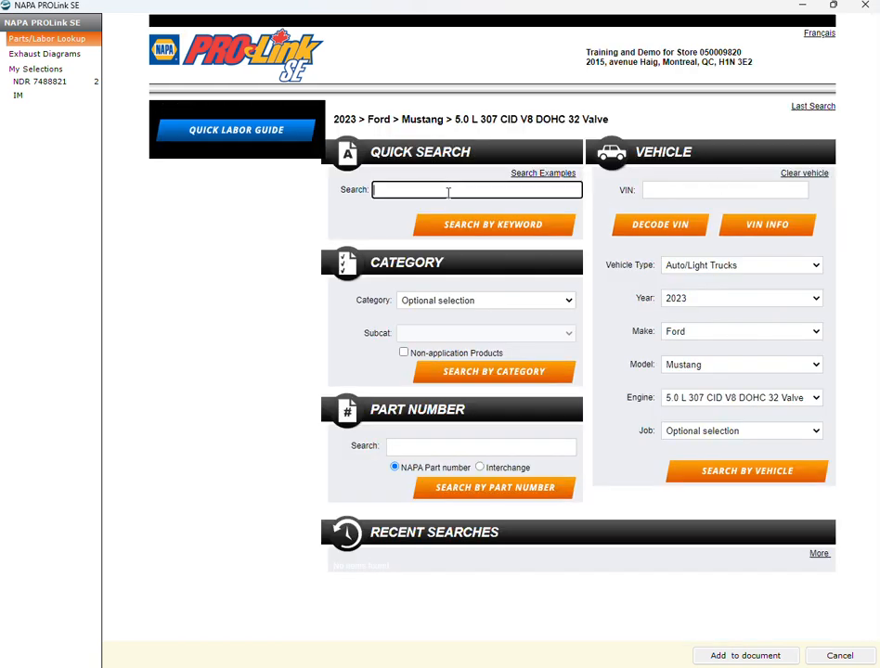
{"action": "type", "text": "belts"}
{"action": "key", "text": "Return"}
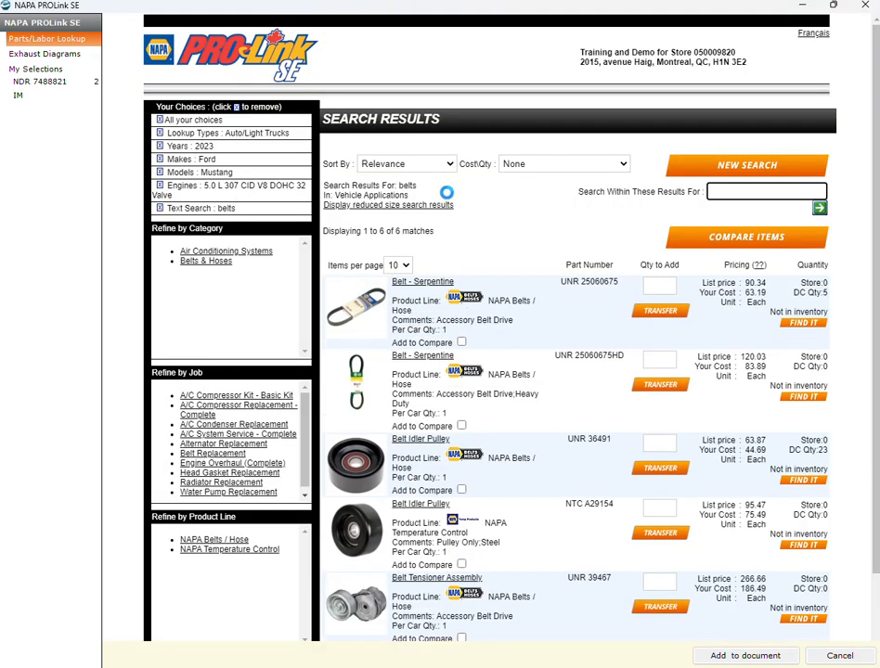
- Transfer 1 heavy-duty serpentine belt, part UNR 25060675HD, and add all selected parts to the repair order
{"action": "left_click", "coordinate": [650, 362]}
{"action": "type", "text": "1"}
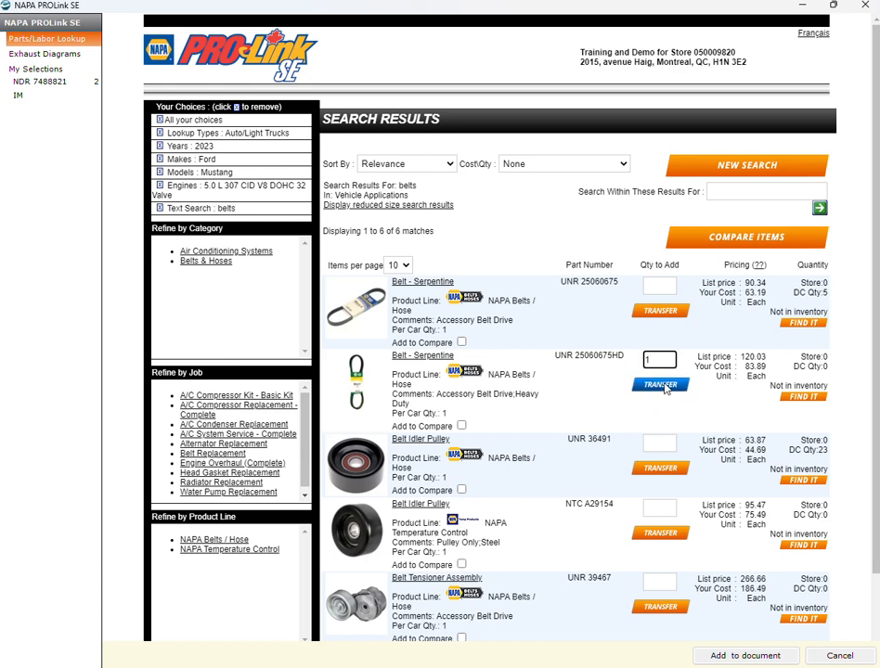
{"action": "left_click", "coordinate": [665, 384]}
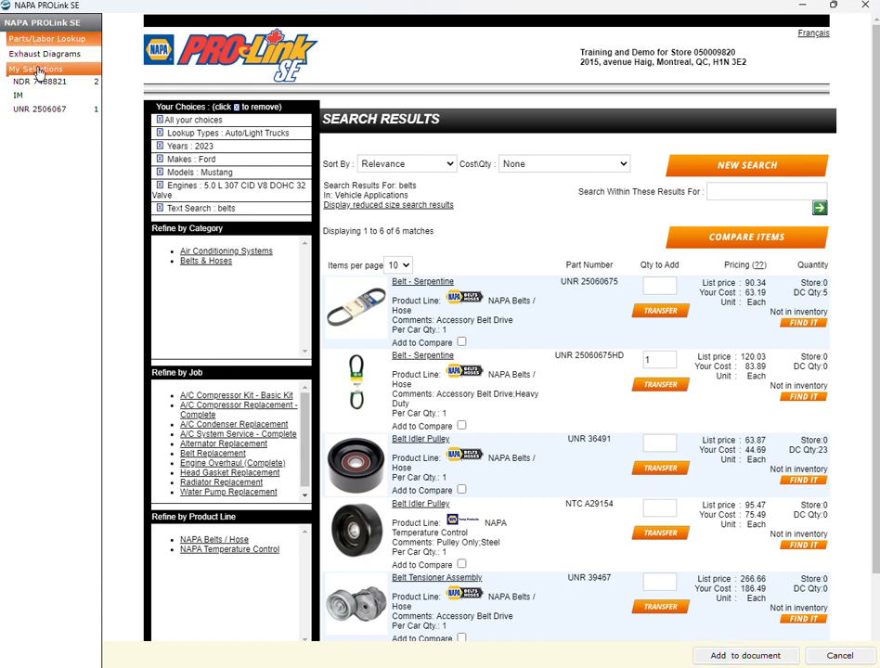
{"action": "left_click", "coordinate": [722, 656]}
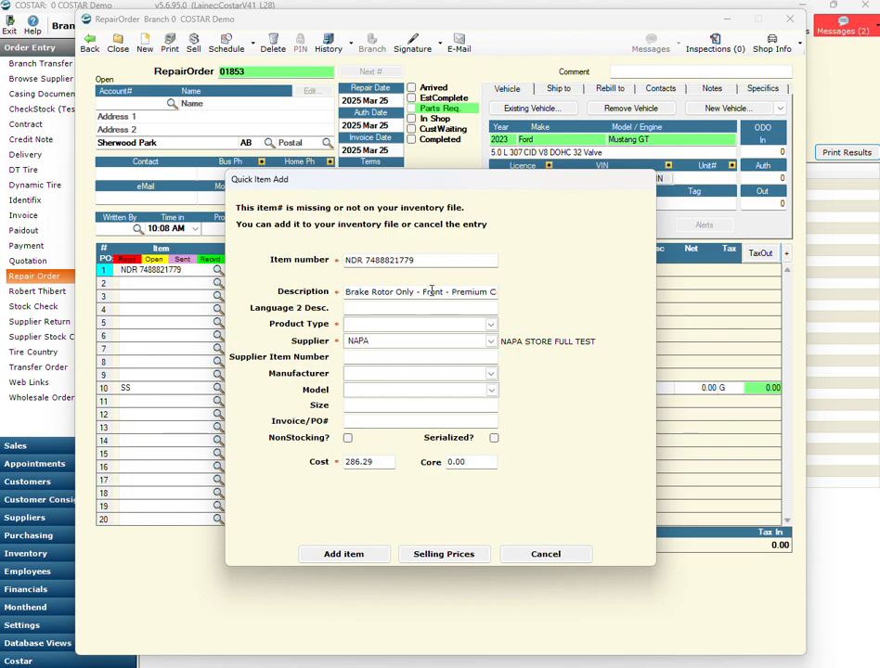
{"action": "left_click", "coordinate": [493, 327]}
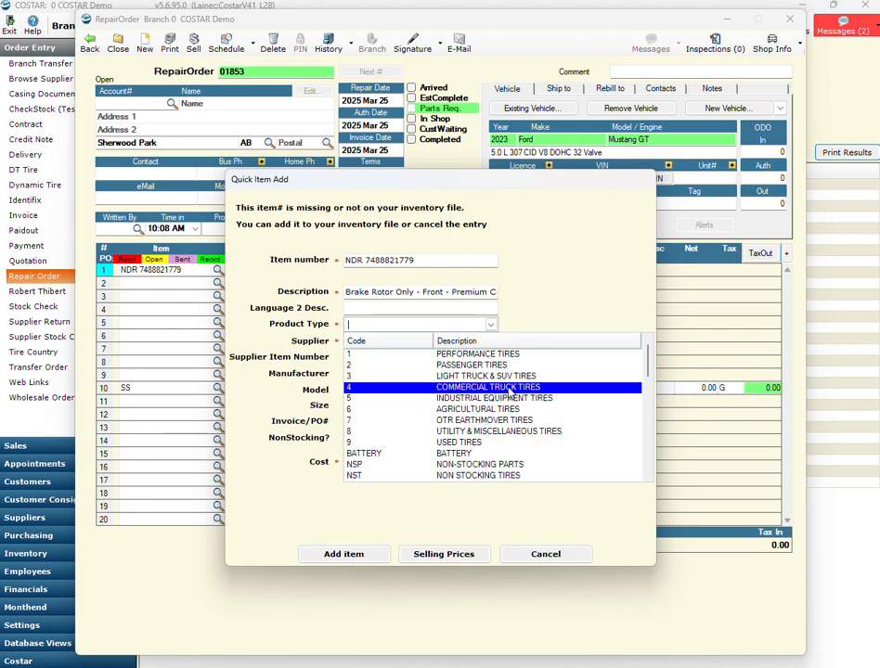
{"action": "scroll", "coordinate": [508, 390], "scroll_direction": "down", "scroll_amount": 2}
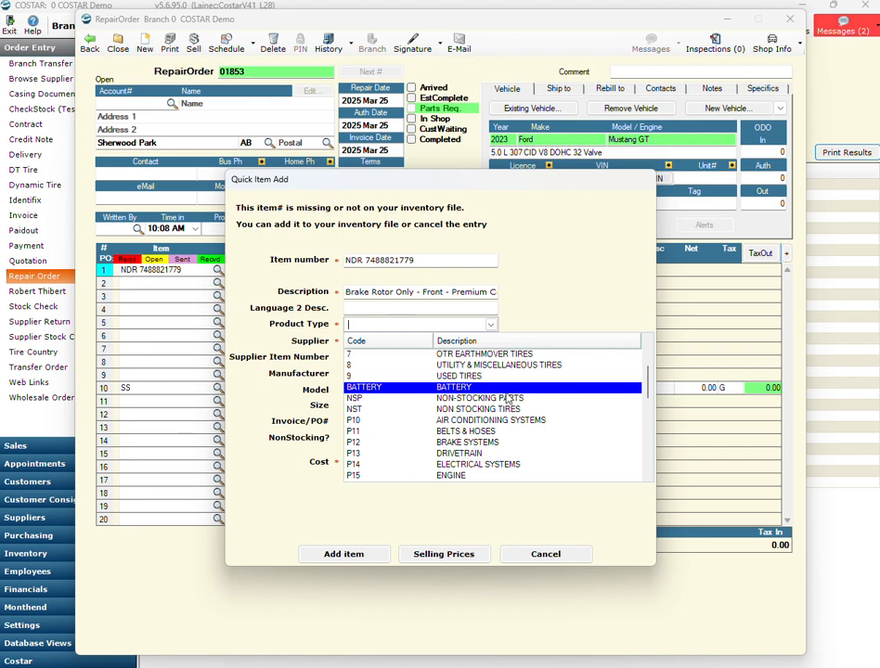
{"action": "left_click", "coordinate": [497, 443]}
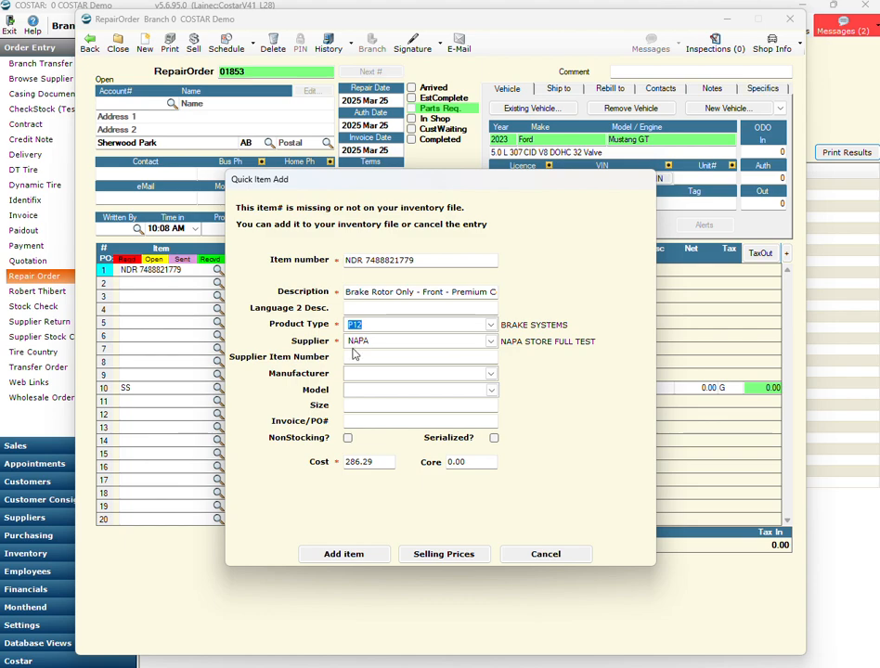
{"action": "left_click", "coordinate": [380, 343]}
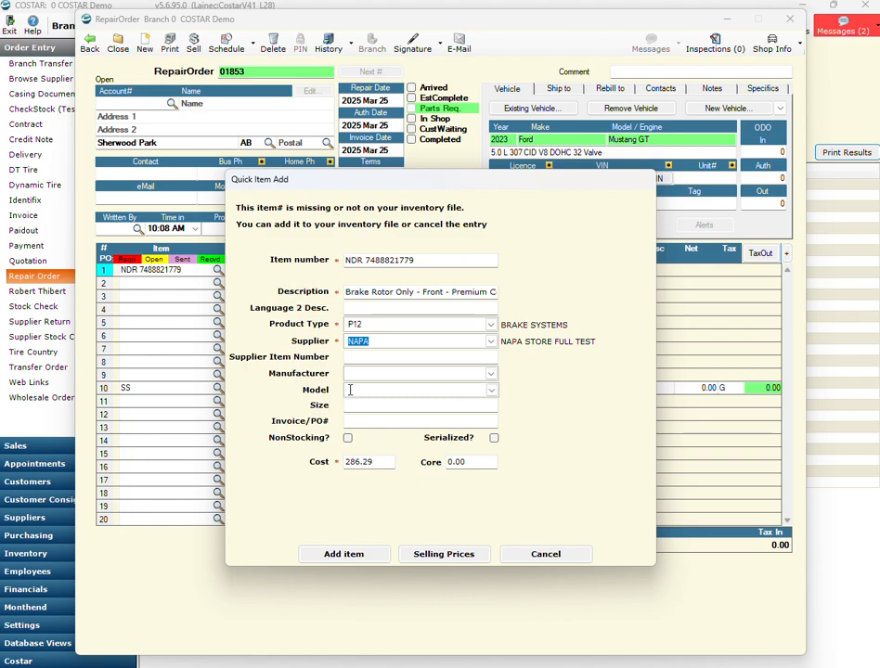
{"action": "left_click", "coordinate": [376, 462]}
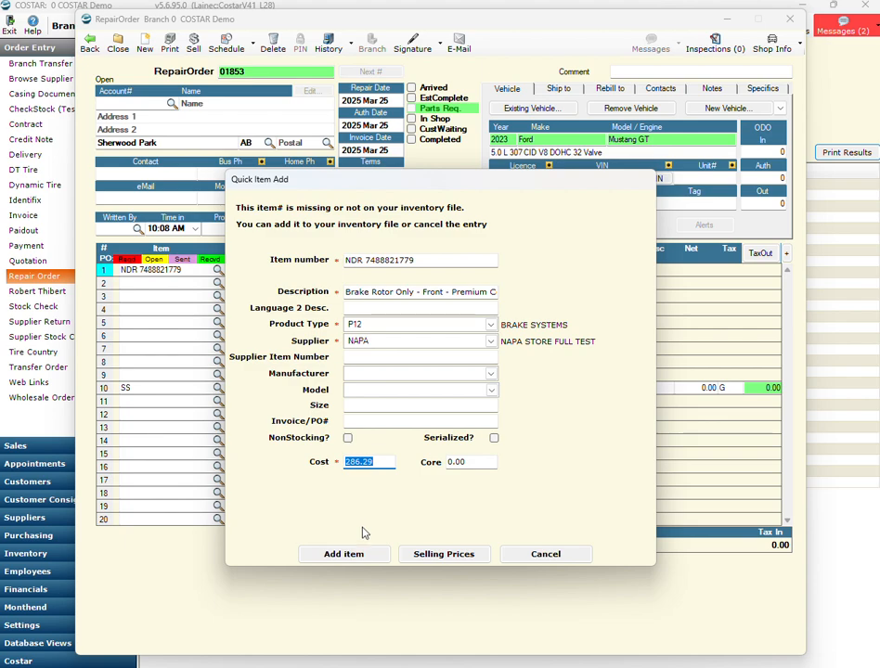
{"action": "left_click", "coordinate": [359, 557]}
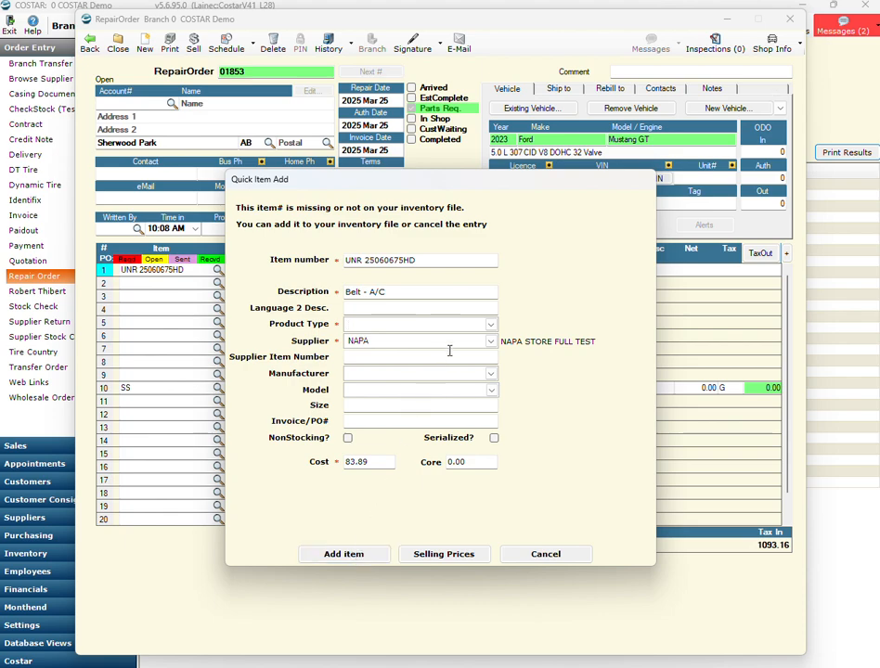
- Assign product type P11 Belts & Hoses to the belt UNR 25060675HD and add it to the inventory file
{"action": "left_click", "coordinate": [491, 325]}
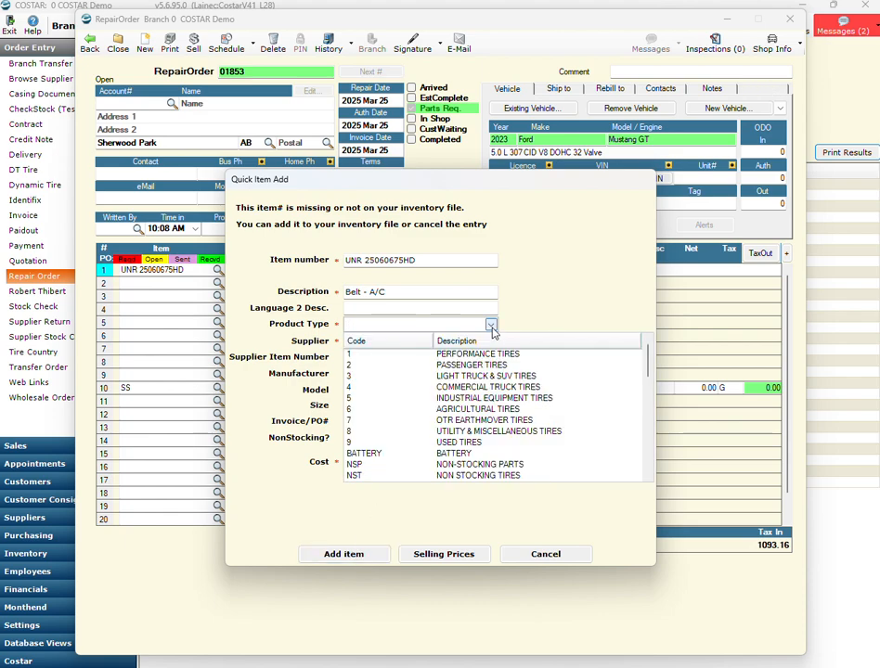
{"action": "scroll", "coordinate": [483, 394], "scroll_direction": "down", "scroll_amount": 2}
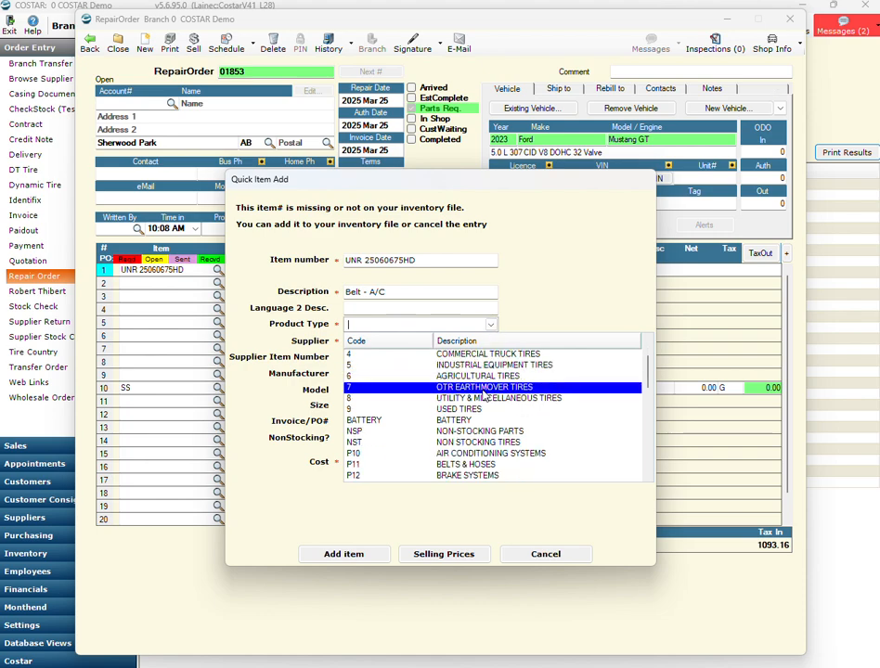
{"action": "left_click", "coordinate": [478, 430]}
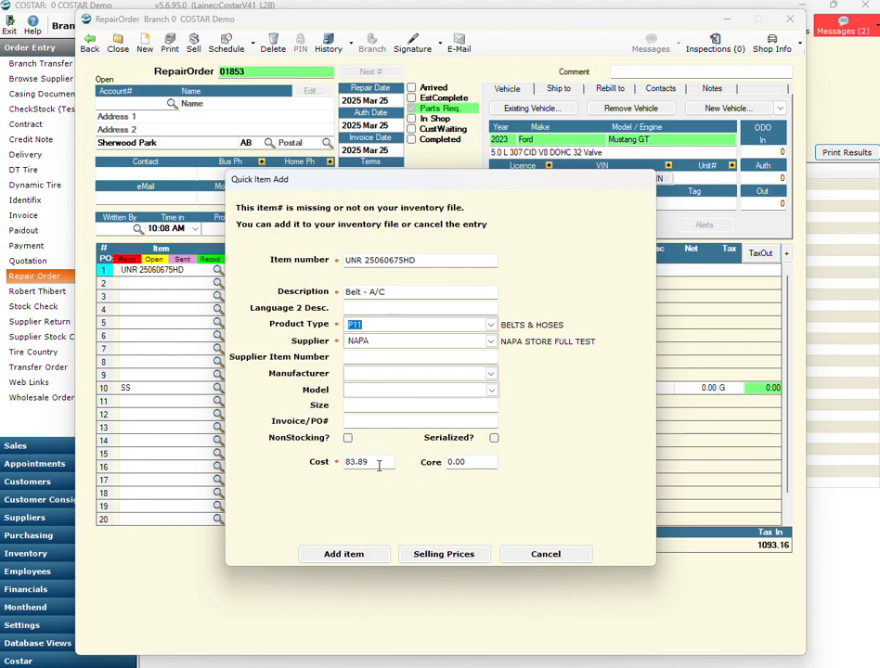
{"action": "left_click", "coordinate": [361, 554]}
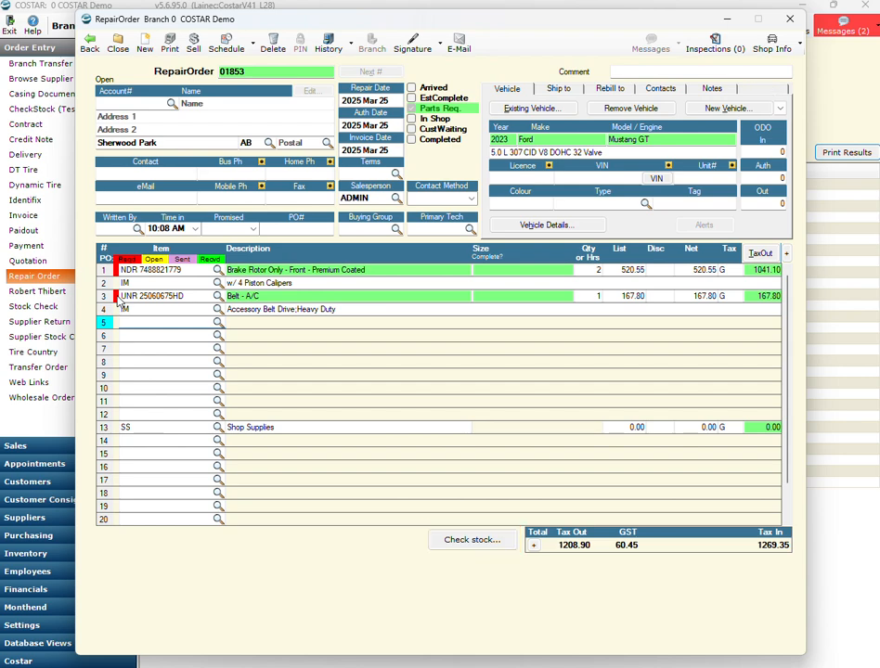
- Check stock for the repair order's required parts, create a NAPA purchase order for them and send it with Normal delivery
{"action": "mouse_move", "coordinate": [124, 269]}
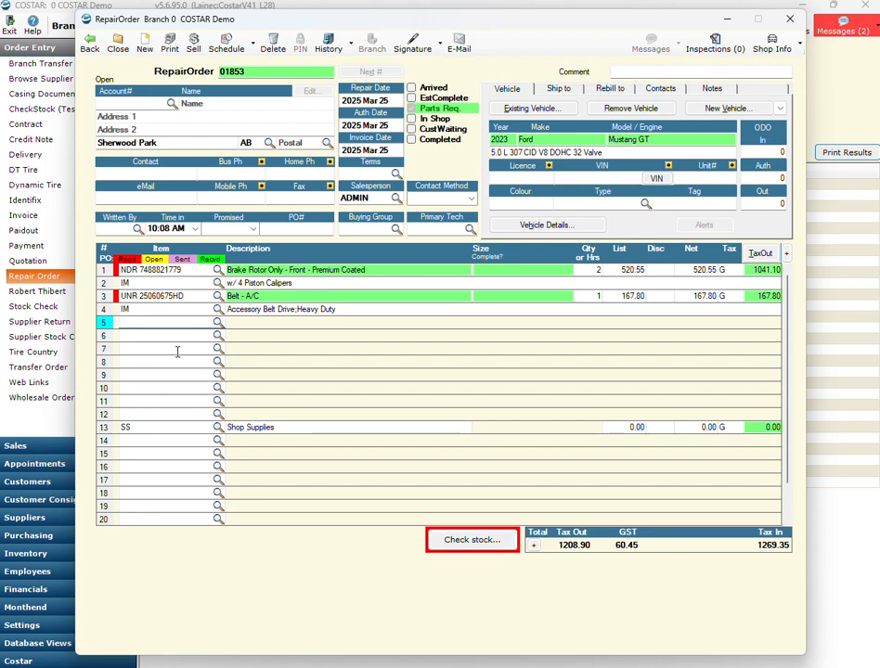
{"action": "left_click", "coordinate": [466, 550]}
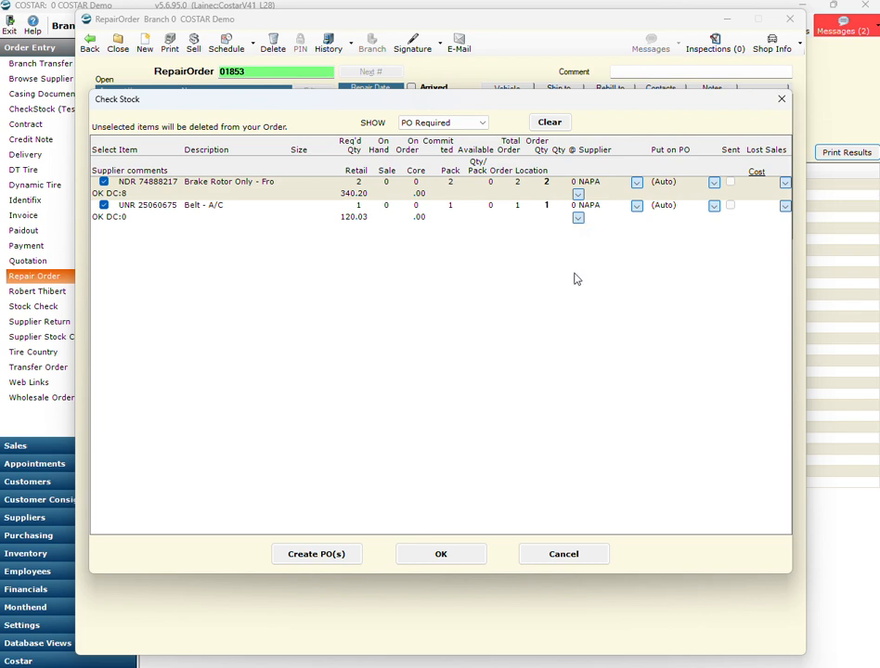
{"action": "left_click", "coordinate": [316, 554]}
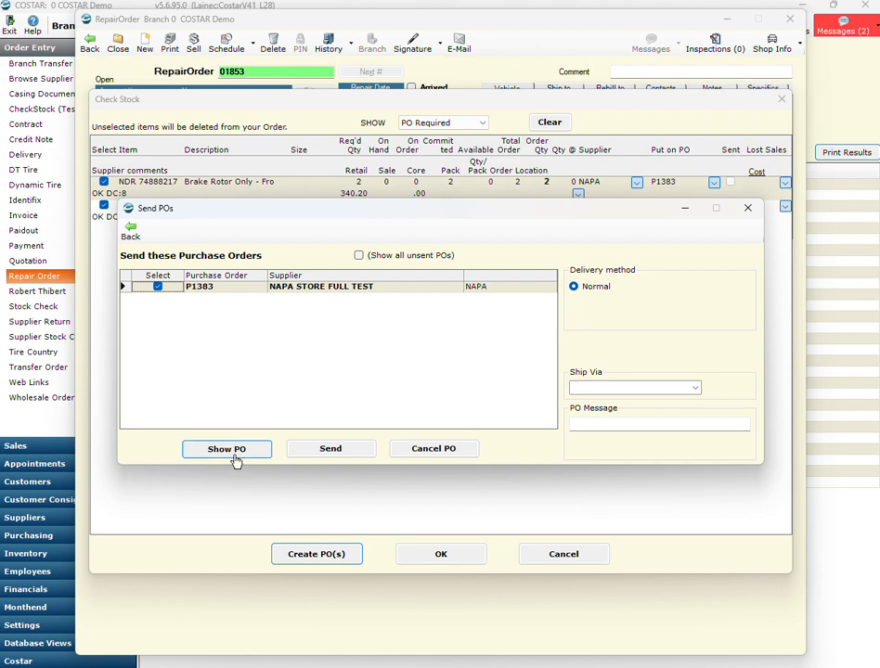
{"action": "left_click", "coordinate": [330, 450]}
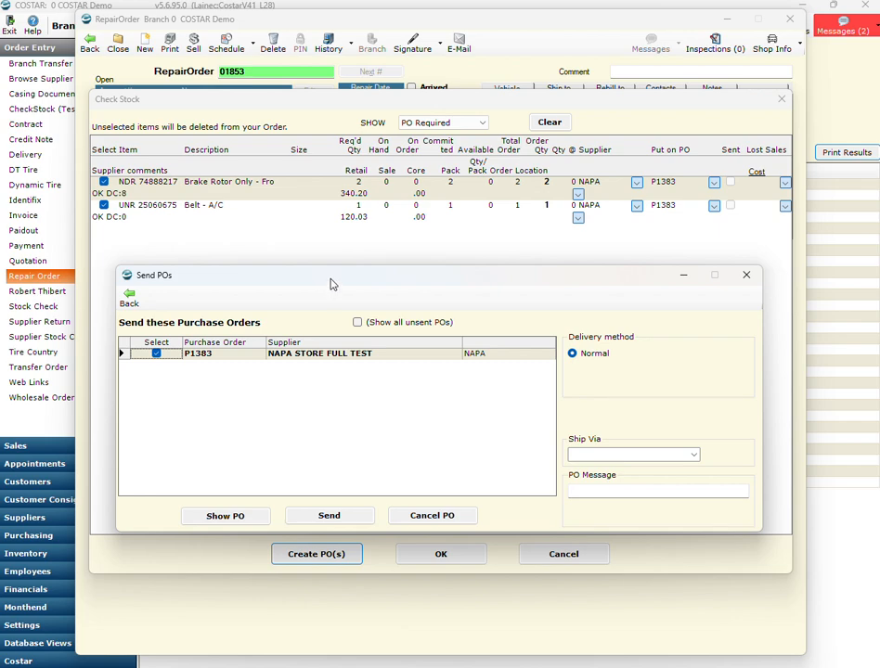
{"action": "left_click_drag", "start_coordinate": [330, 283], "coordinate": [338, 242]}
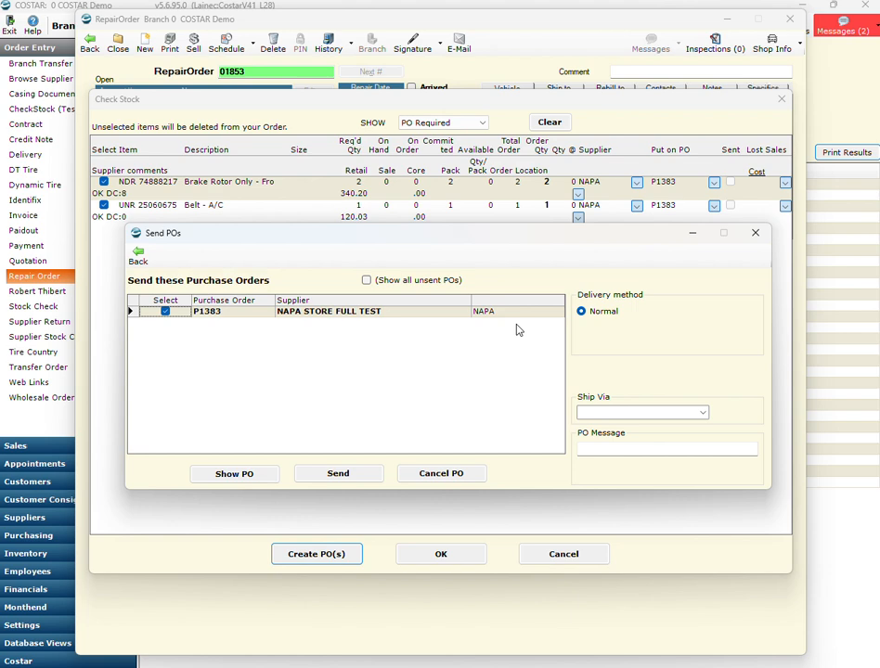
{"action": "left_click", "coordinate": [359, 482]}
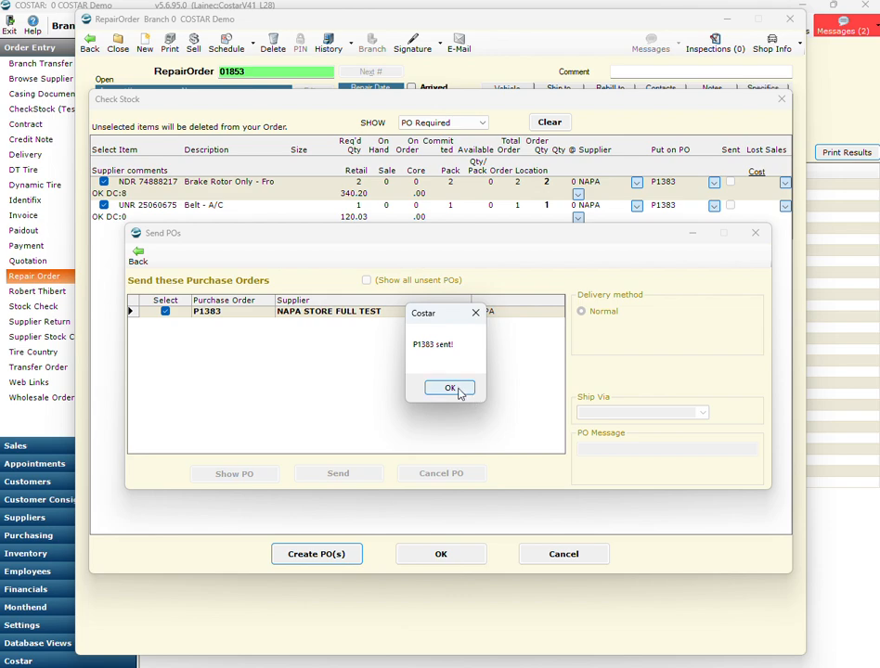
{"action": "left_click", "coordinate": [451, 390]}
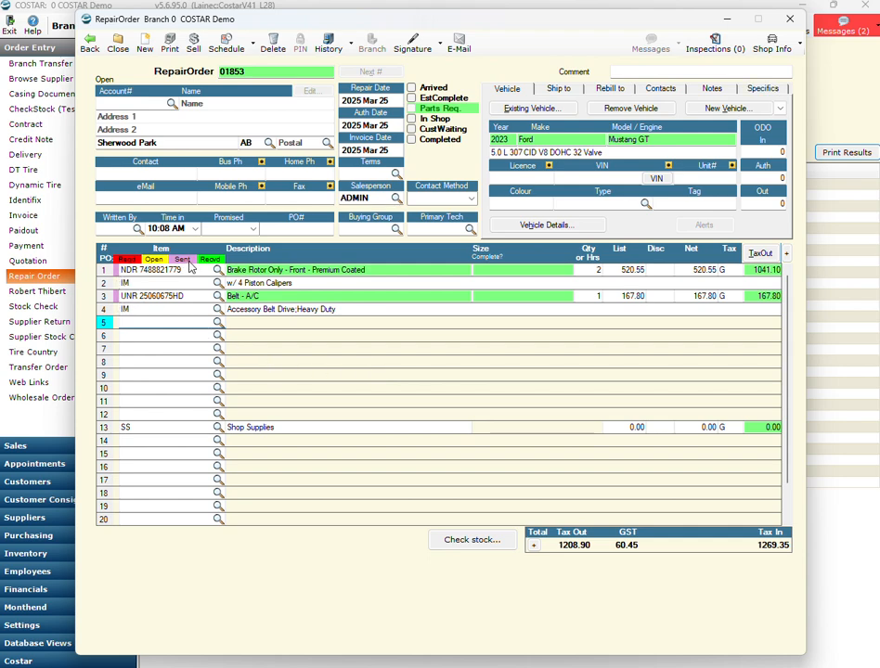
- Expand the brake rotor line's details on the repair order and open its linked NAPA purchase order
{"action": "mouse_move", "coordinate": [190, 265]}
{"action": "left_click", "coordinate": [201, 270]}
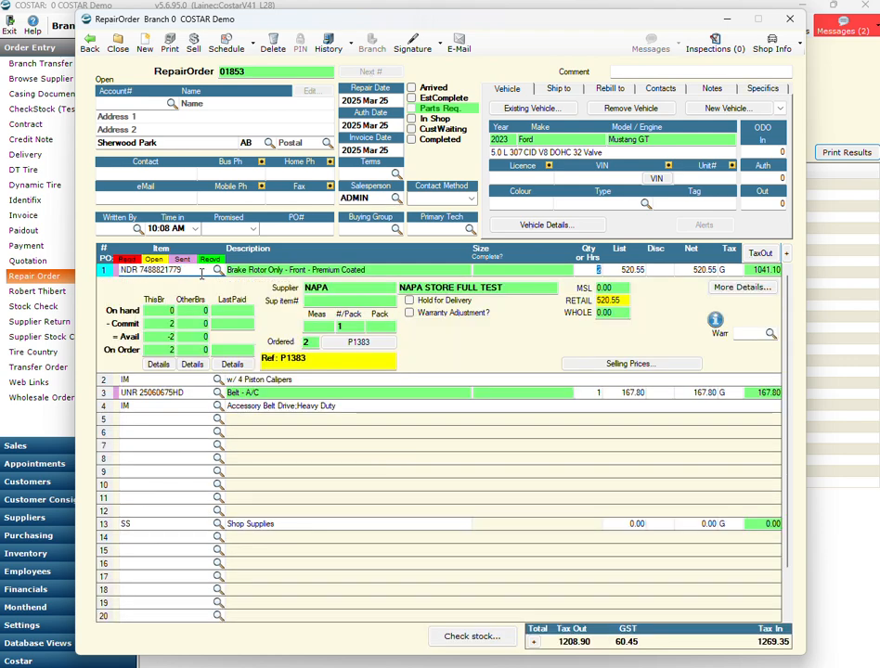
{"action": "left_click", "coordinate": [384, 342]}
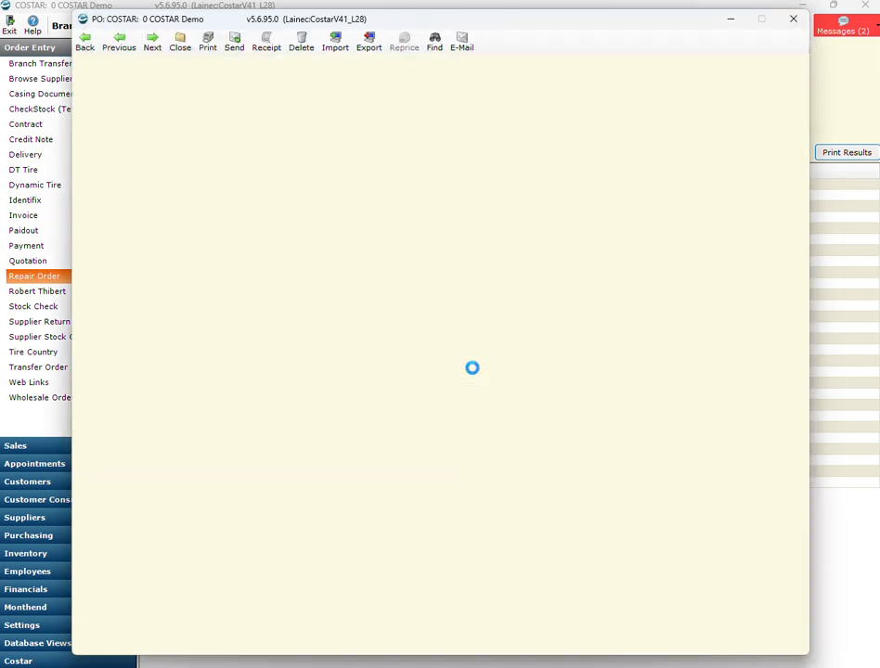
{"action": "left_click", "coordinate": [482, 391]}
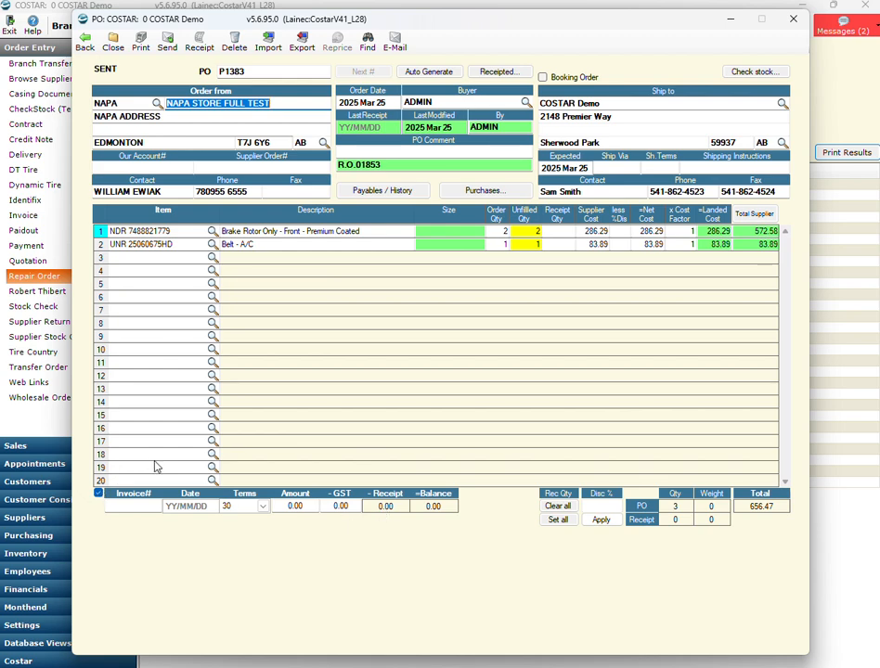
- Turn off receipting from an invoice on the purchase order and set the receipt quantities to 2 brake rotors and 1 belt
{"action": "left_click", "coordinate": [99, 493]}
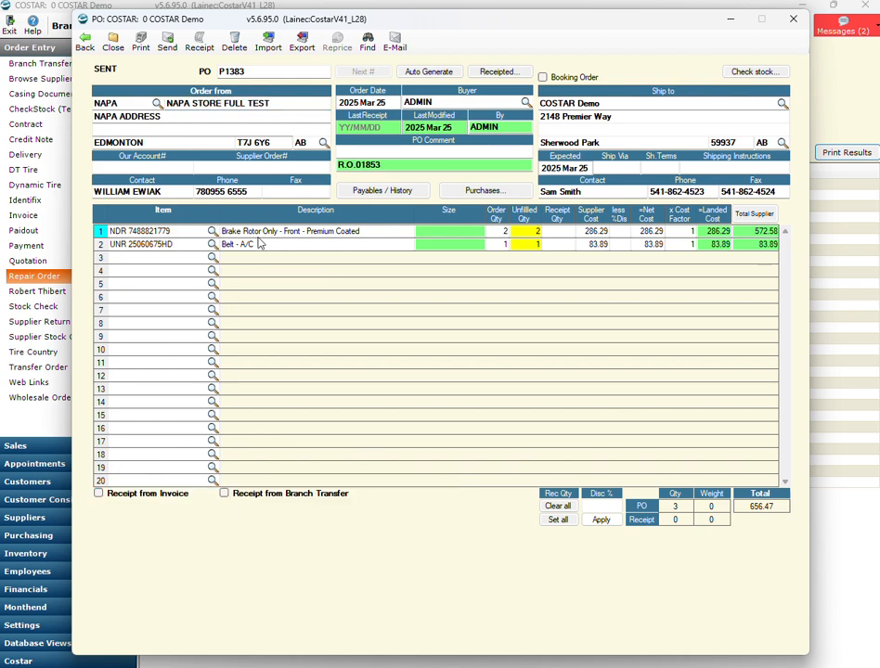
{"action": "left_click", "coordinate": [199, 42]}
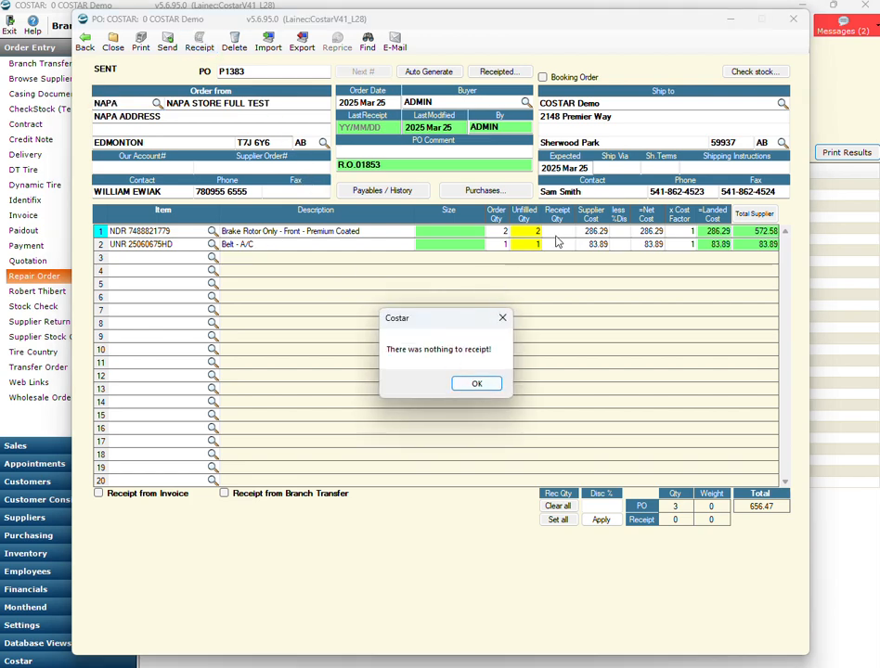
{"action": "left_click", "coordinate": [473, 388]}
{"action": "left_click", "coordinate": [555, 232]}
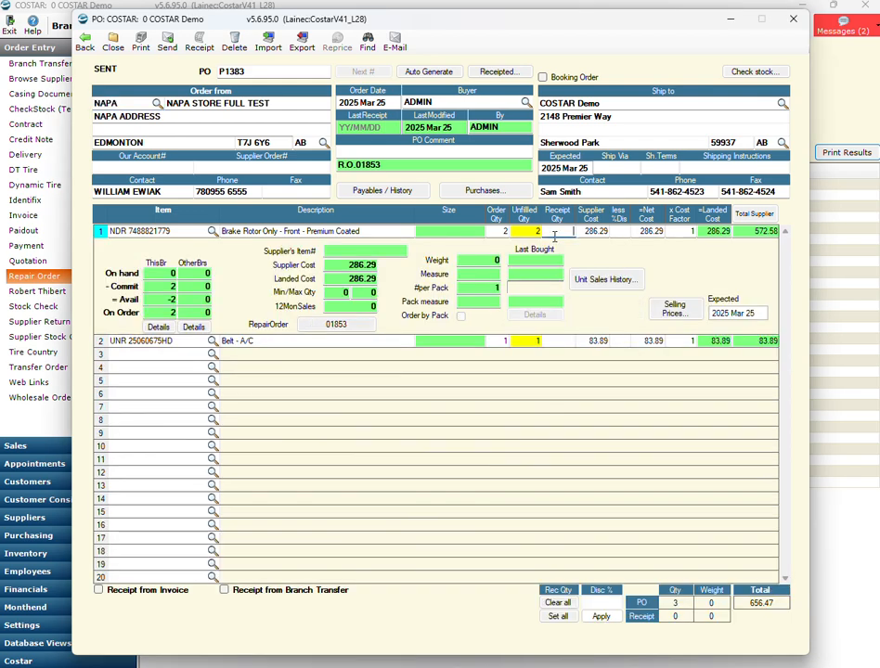
{"action": "left_click", "coordinate": [568, 342]}
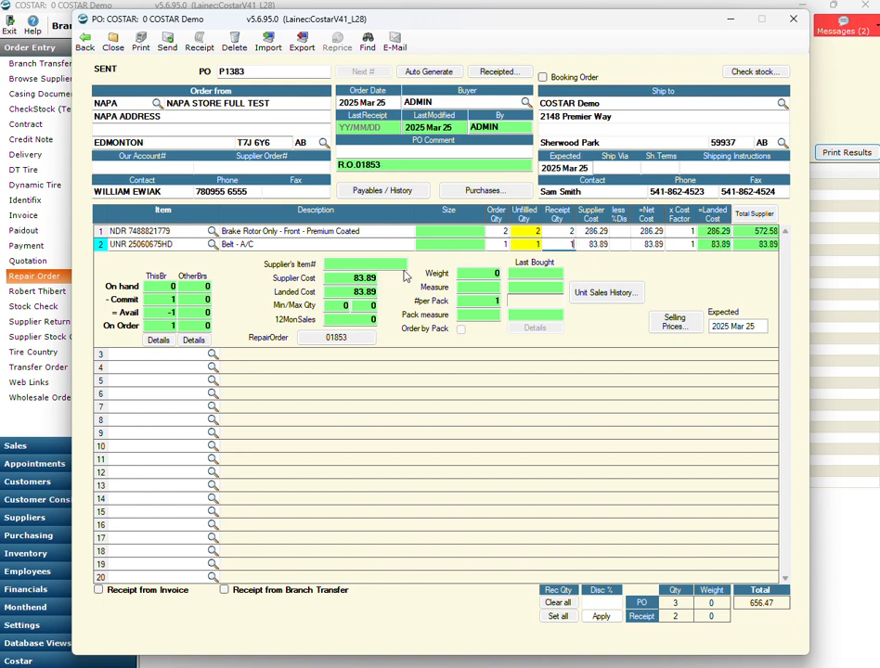
- Receipt the purchase order's parts with delivery advice number 6546546 and skip printing the receipt
{"action": "left_click", "coordinate": [200, 43]}
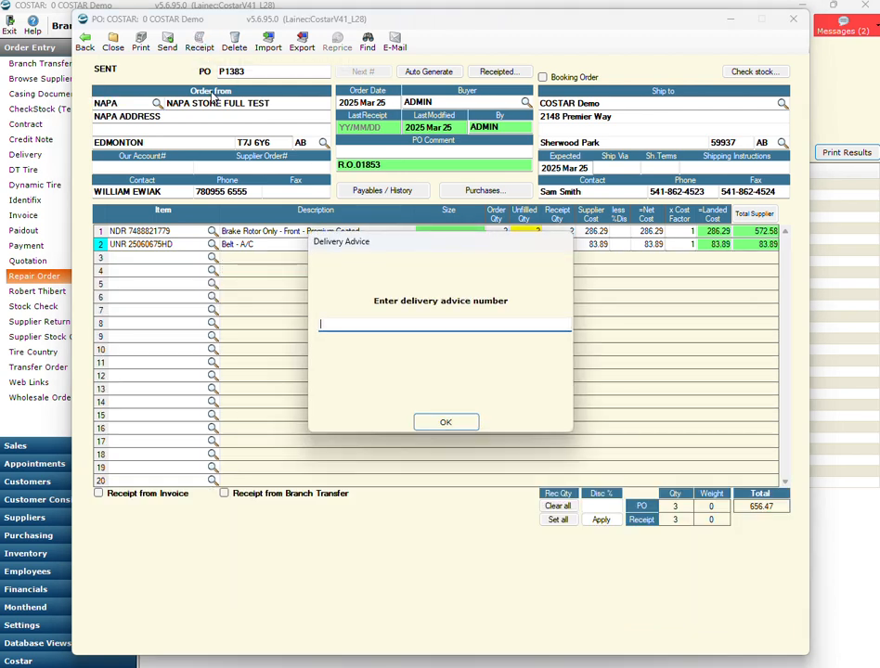
{"action": "type", "text": "6546546"}
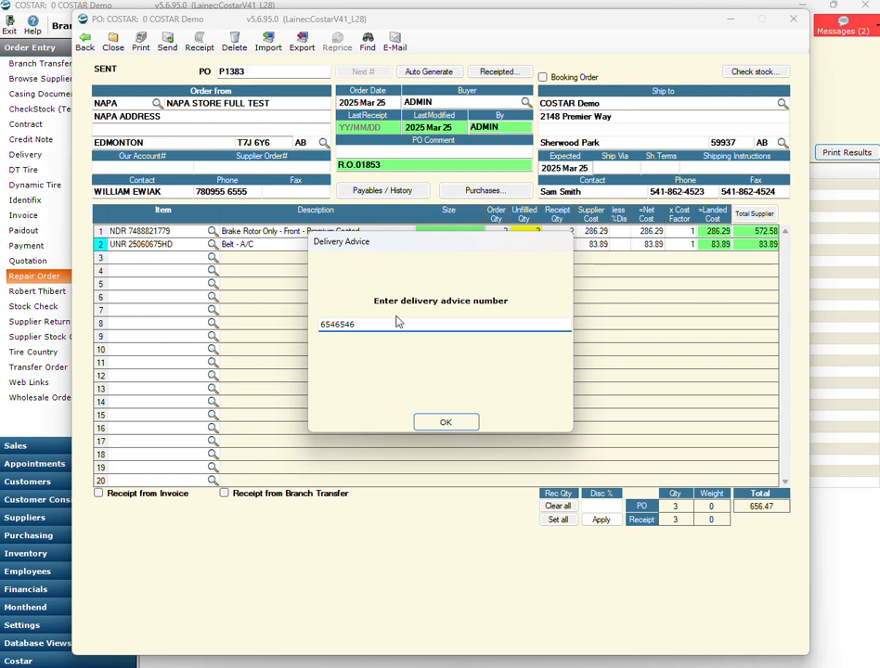
{"action": "left_click", "coordinate": [455, 426]}
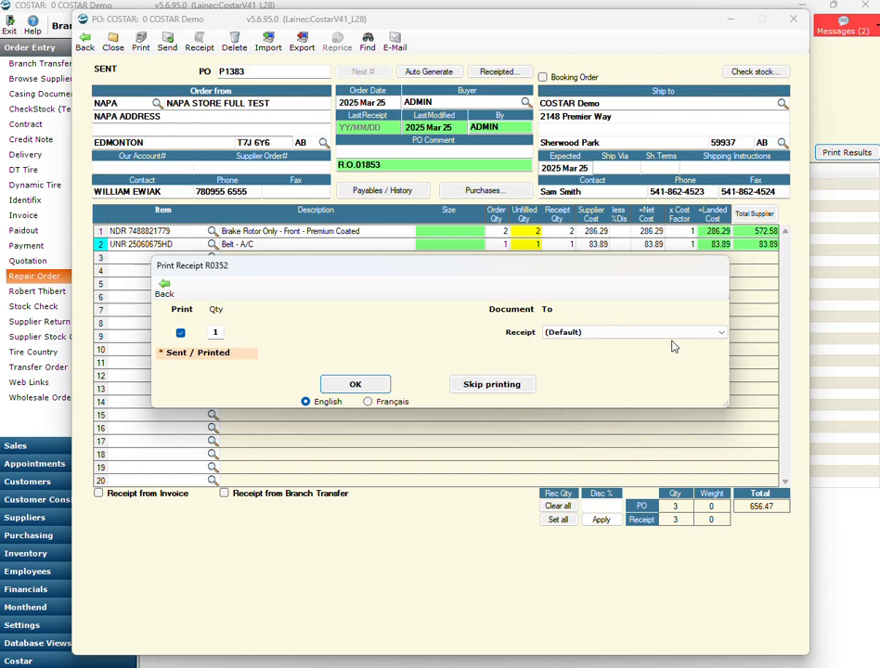
{"action": "left_click", "coordinate": [494, 385]}
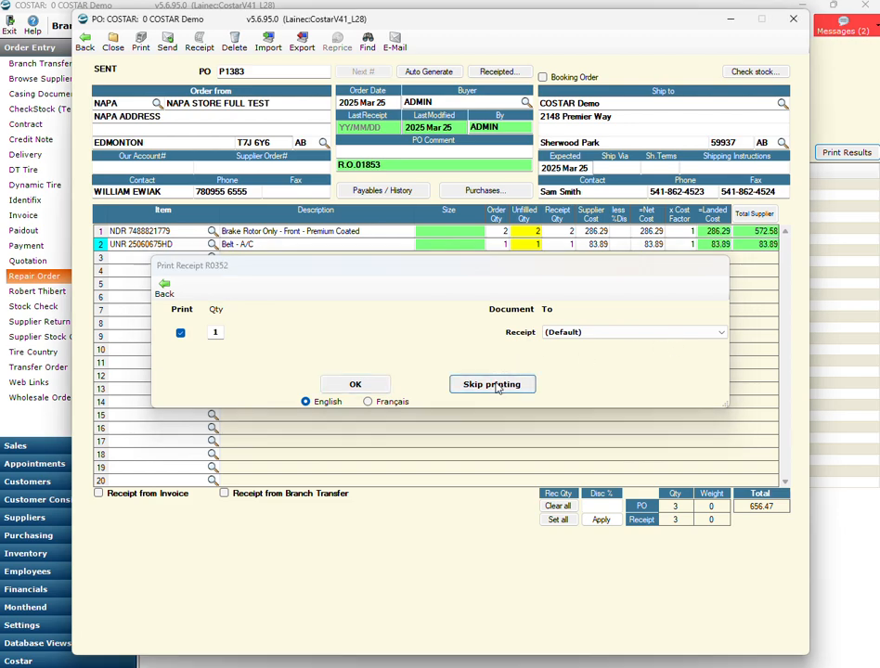